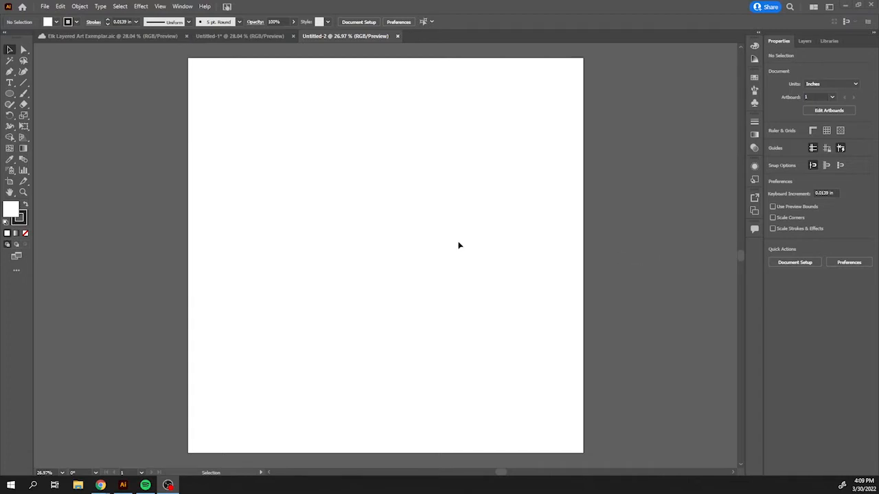
Paste the copied mountain silhouette image onto the empty artboard.
{"action": "left_click", "coordinate": [420, 252]}
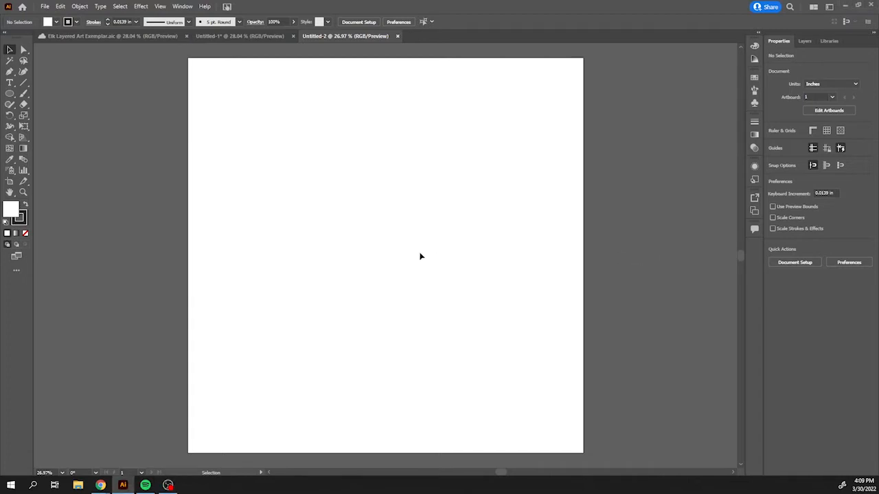
{"action": "key", "text": "a"}
{"action": "key", "text": "ctrl+v"}
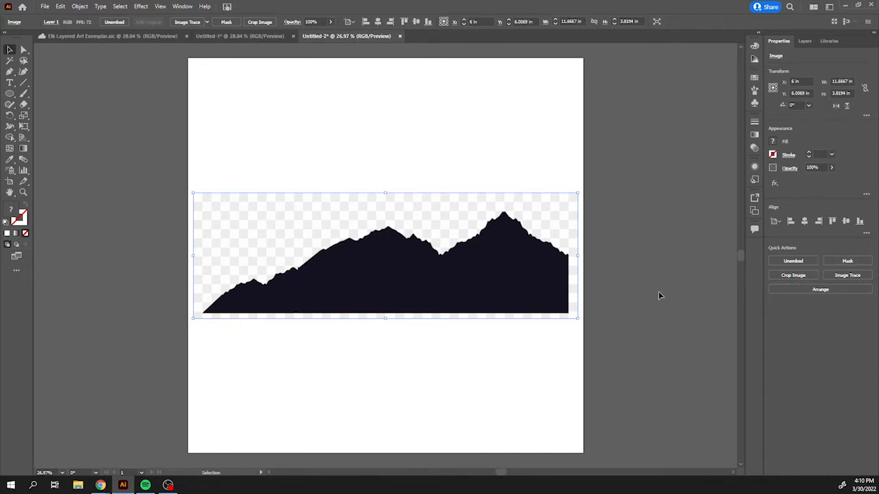
Crop the pasted image tightly around the mountain silhouette and apply the crop.
{"action": "left_click", "coordinate": [790, 276]}
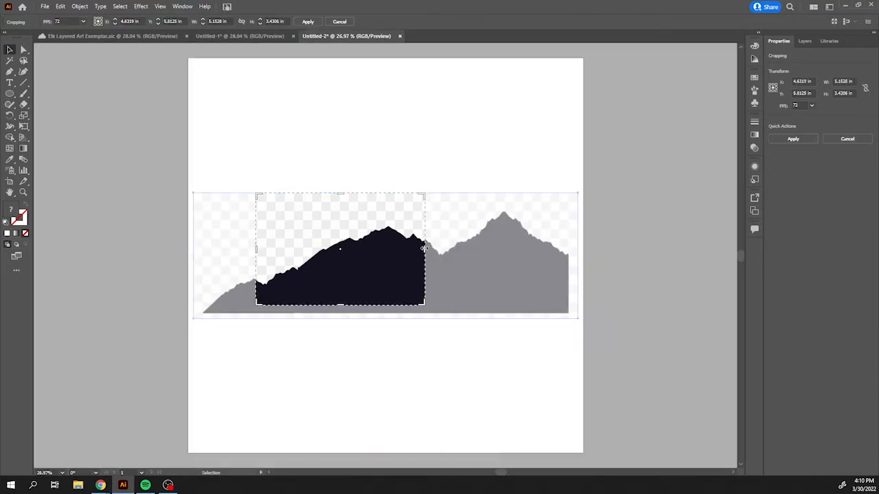
{"action": "left_click_drag", "start_coordinate": [424, 250], "coordinate": [566, 271]}
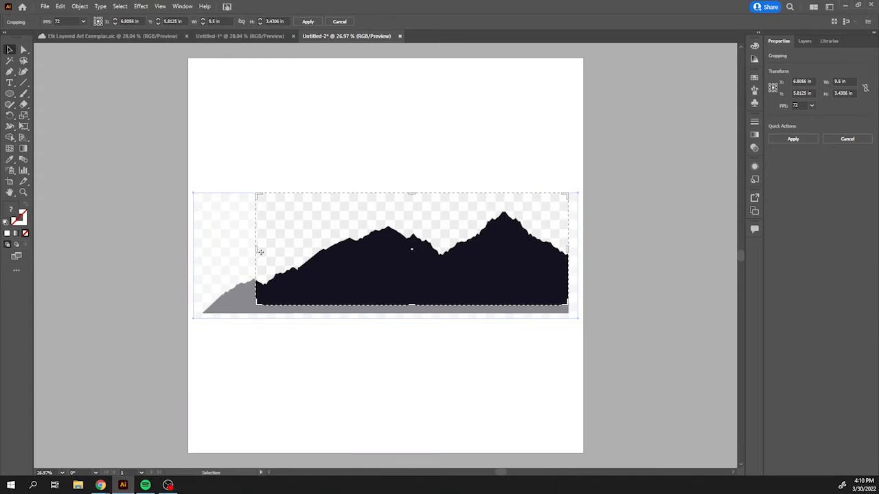
{"action": "left_click_drag", "start_coordinate": [258, 252], "coordinate": [204, 261]}
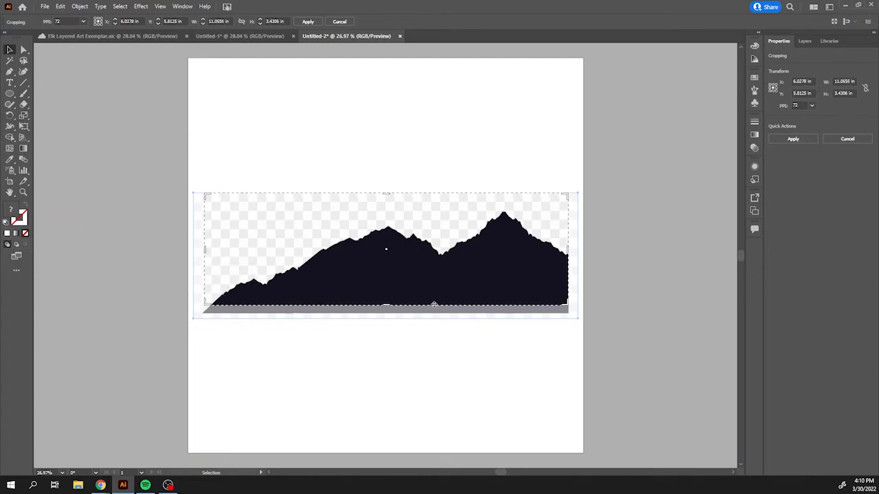
{"action": "left_click_drag", "start_coordinate": [387, 303], "coordinate": [388, 313]}
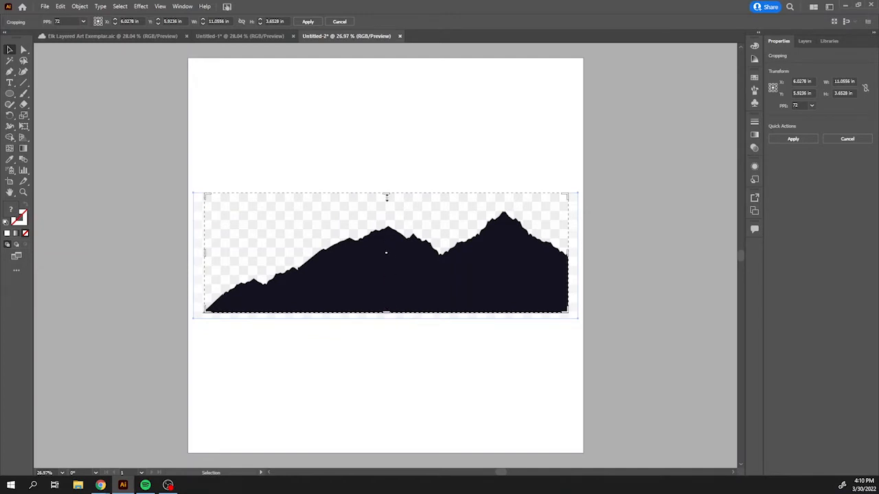
{"action": "left_click_drag", "start_coordinate": [386, 193], "coordinate": [385, 208]}
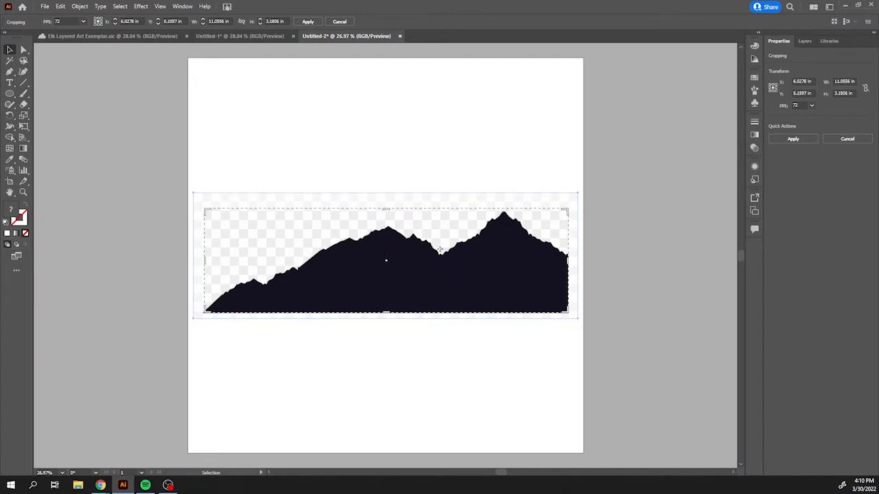
{"action": "key", "text": "Return"}
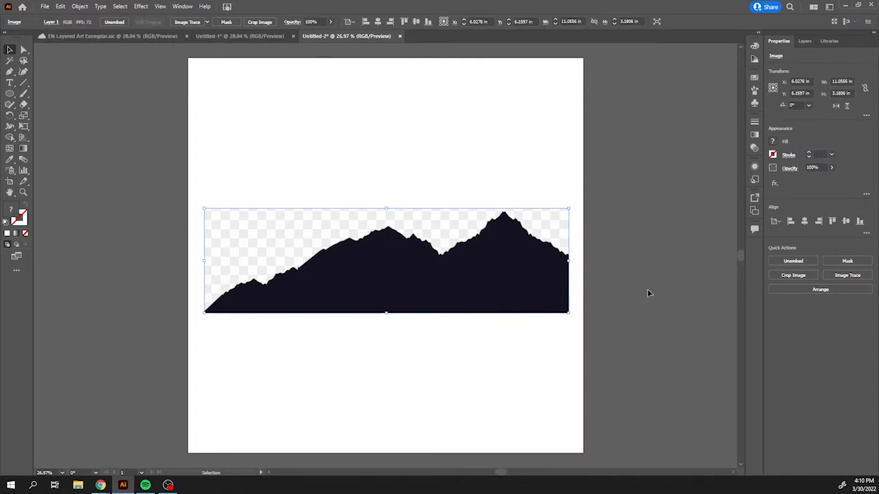
Image-trace the image with the Default preset and enable Ignore White in the advanced trace options.
{"action": "left_click", "coordinate": [844, 274]}
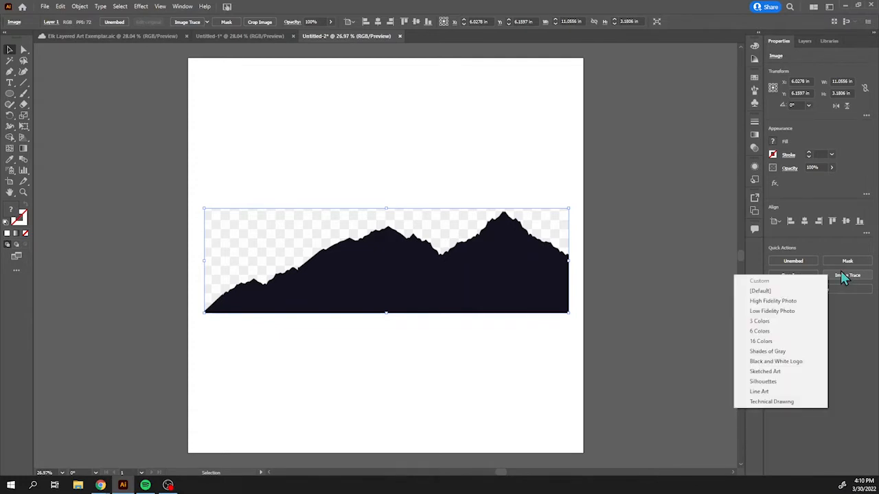
{"action": "left_click", "coordinate": [769, 292]}
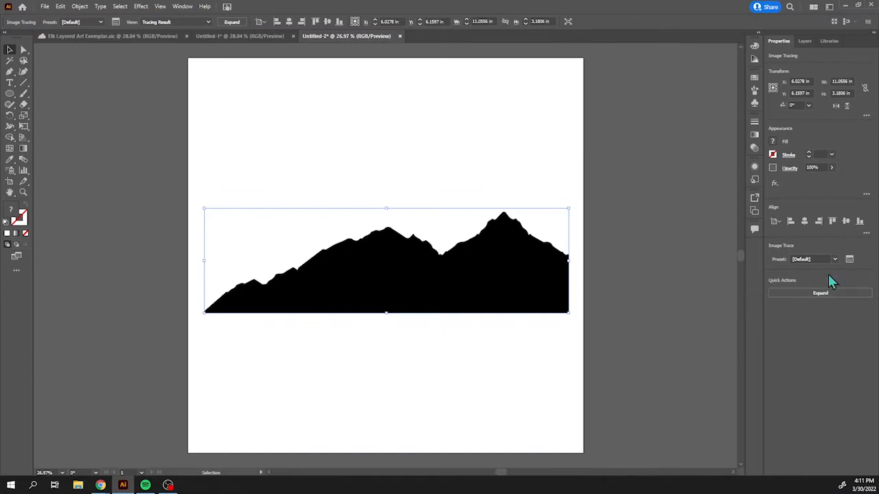
{"action": "left_click", "coordinate": [849, 260]}
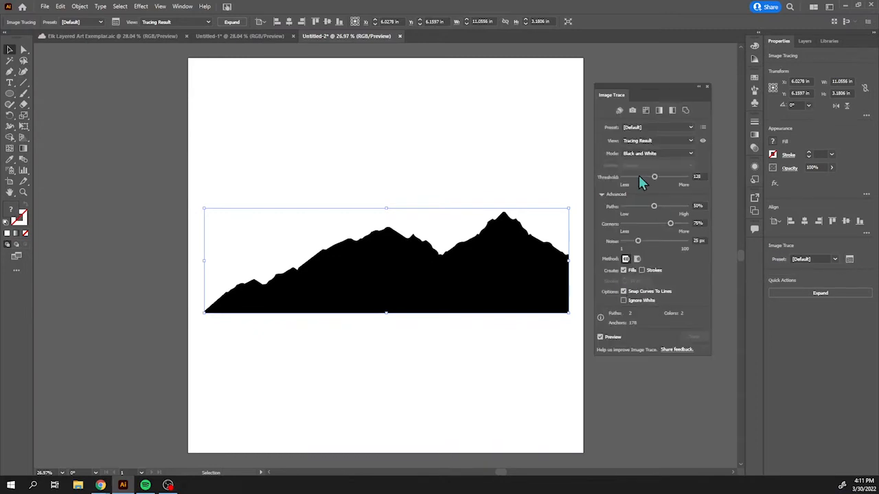
{"action": "left_click", "coordinate": [601, 195]}
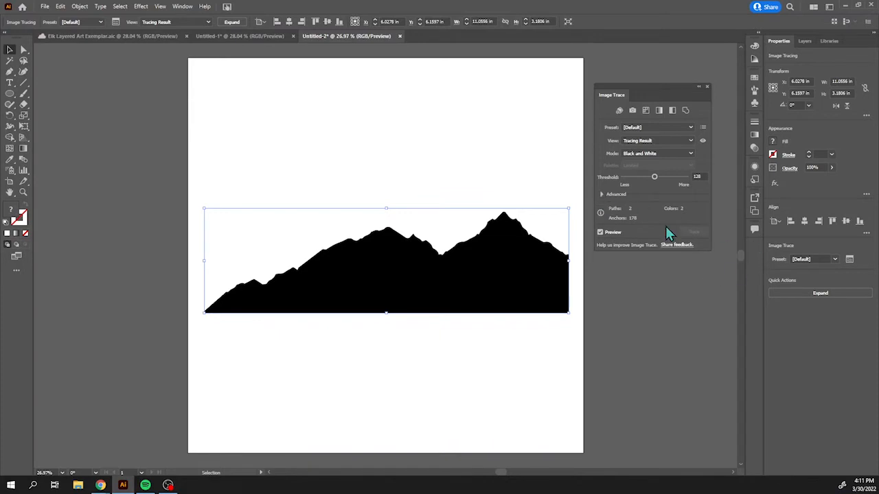
{"action": "left_click", "coordinate": [602, 195]}
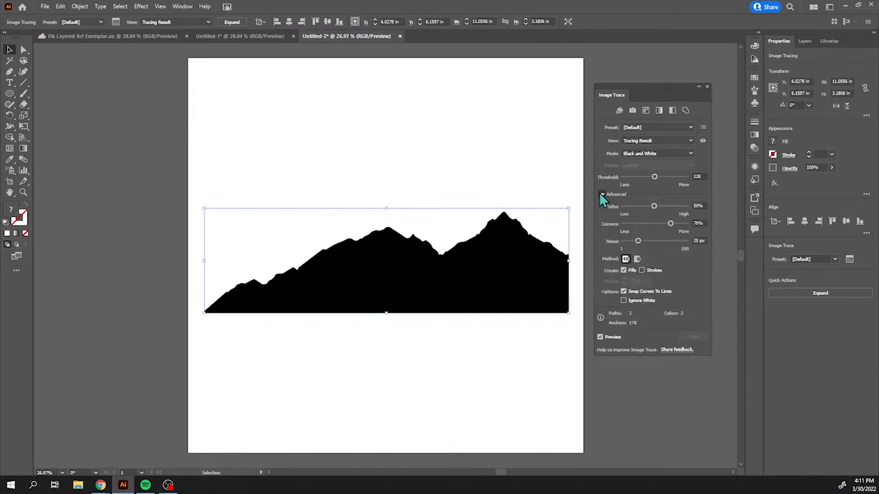
{"action": "left_click", "coordinate": [623, 300]}
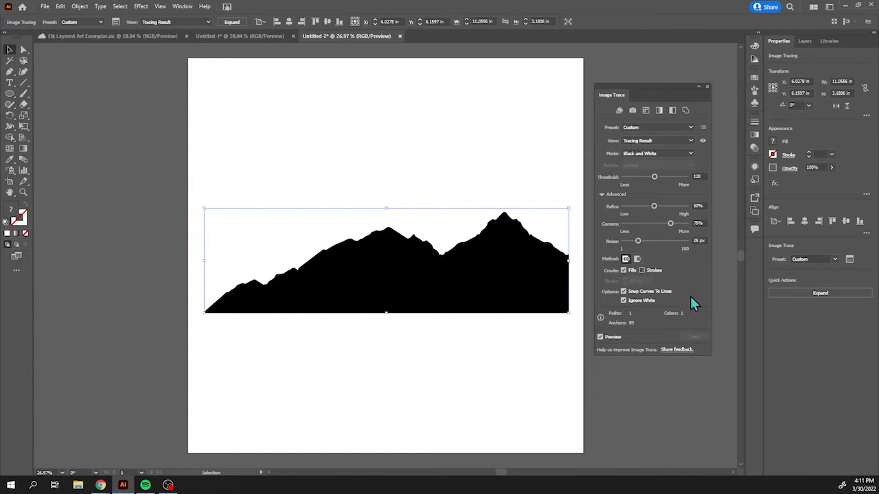
Expand the traced result into paths and close the Image Trace options.
{"action": "left_click", "coordinate": [813, 292]}
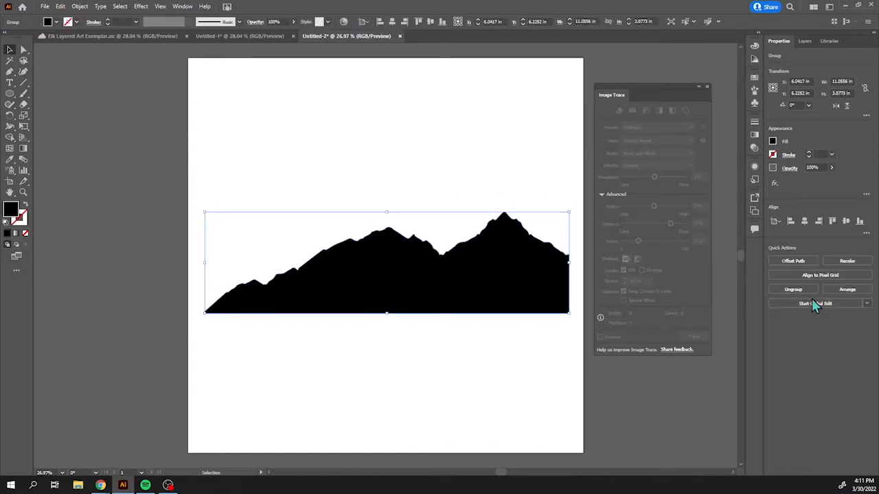
{"action": "left_click", "coordinate": [707, 87]}
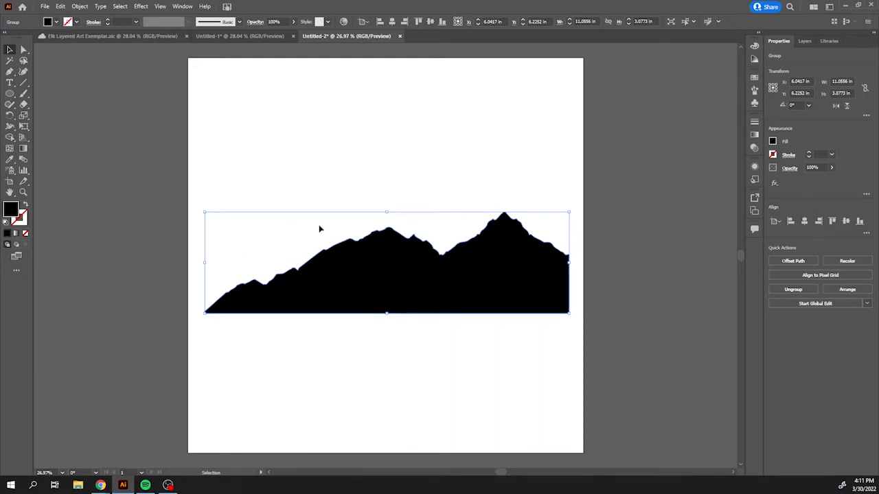
Stretch the mountain shape to the full 12 in artboard width and position it across the lower middle.
{"action": "left_click_drag", "start_coordinate": [413, 280], "coordinate": [429, 419]}
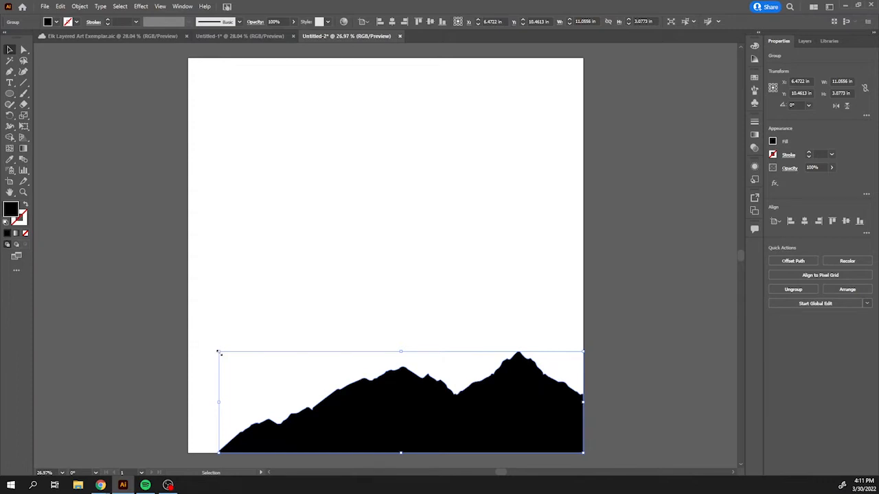
{"action": "left_click_drag", "start_coordinate": [218, 352], "coordinate": [189, 342]}
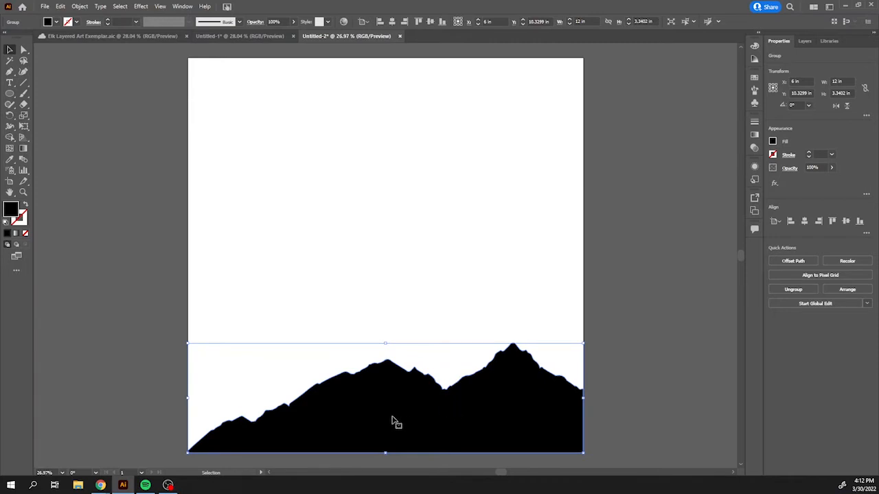
{"action": "left_click_drag", "start_coordinate": [393, 418], "coordinate": [392, 309]}
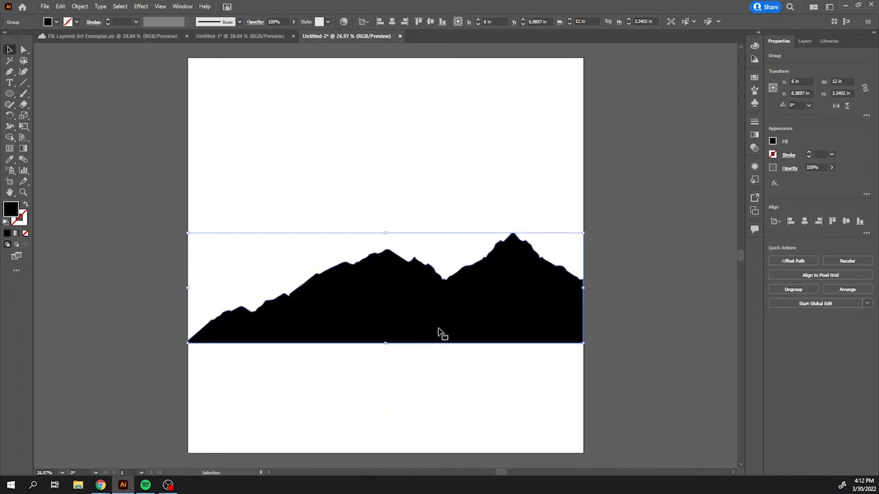
{"action": "left_click", "coordinate": [685, 373]}
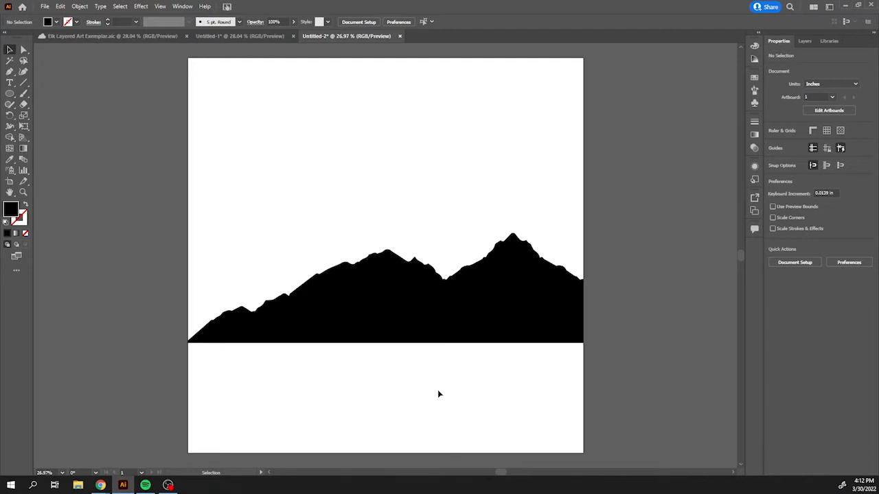
Fill the mountain shape with a brown swatch.
{"action": "left_click", "coordinate": [474, 332]}
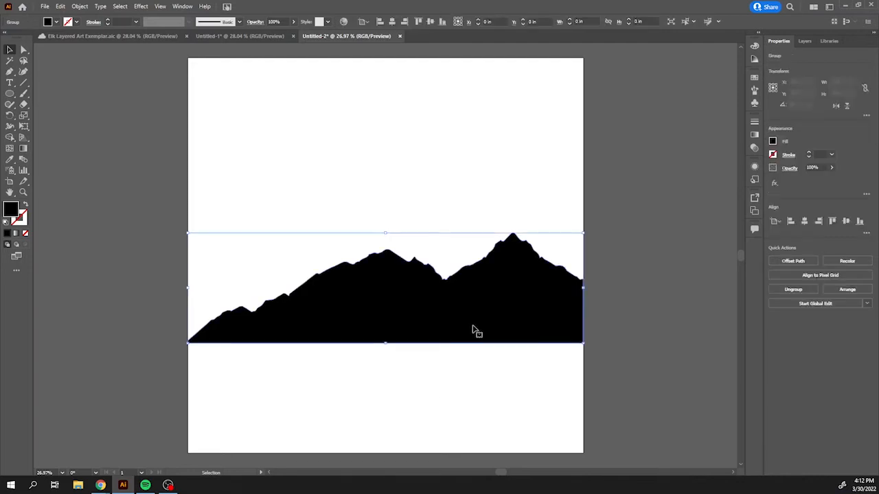
{"action": "left_click", "coordinate": [773, 141]}
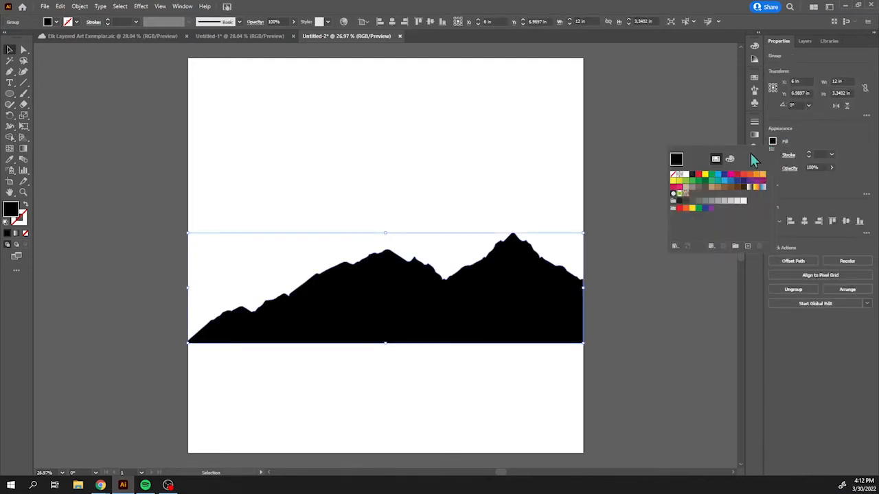
{"action": "left_click", "coordinate": [724, 187]}
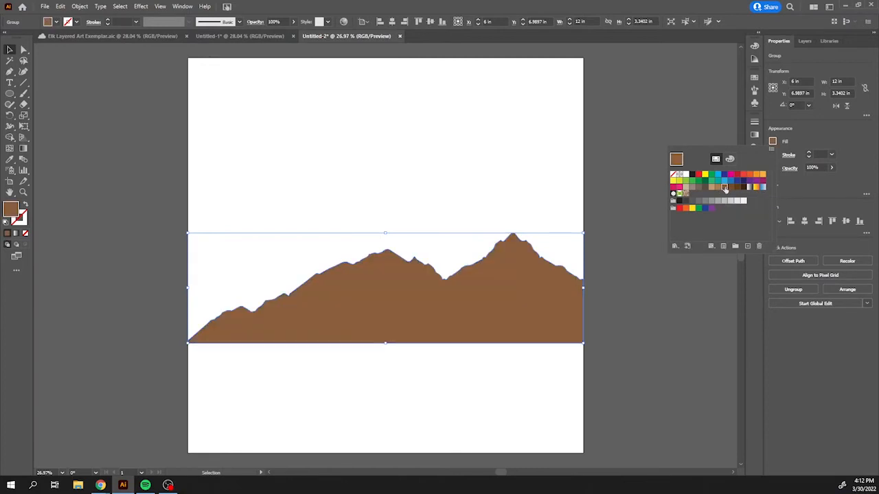
{"action": "left_click", "coordinate": [623, 199]}
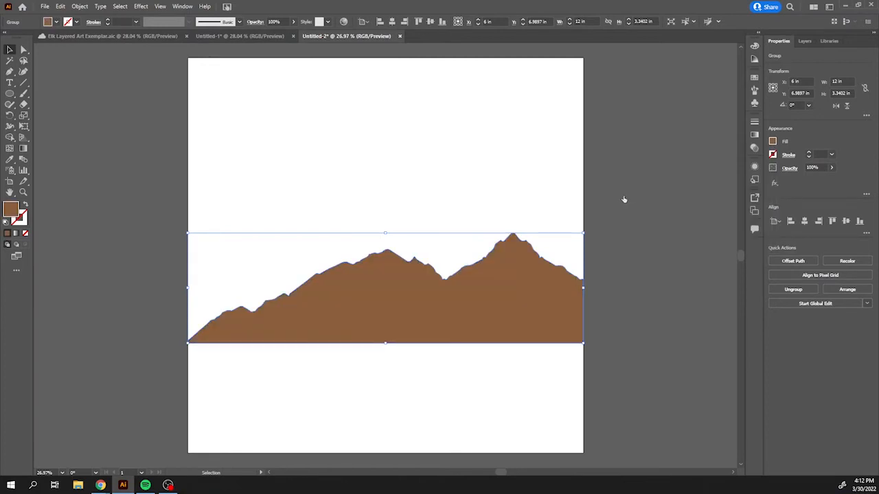
{"action": "left_click", "coordinate": [645, 247]}
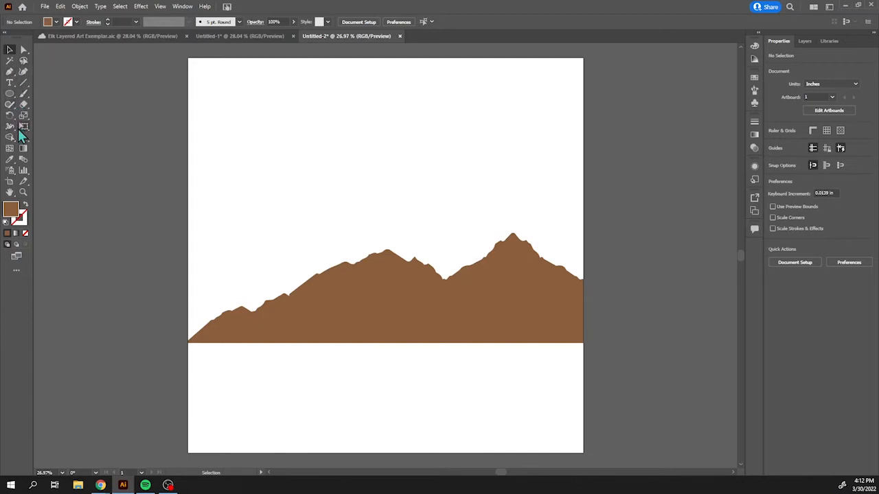
Rename the layer to "Mountain 1".
{"action": "left_click", "coordinate": [805, 43]}
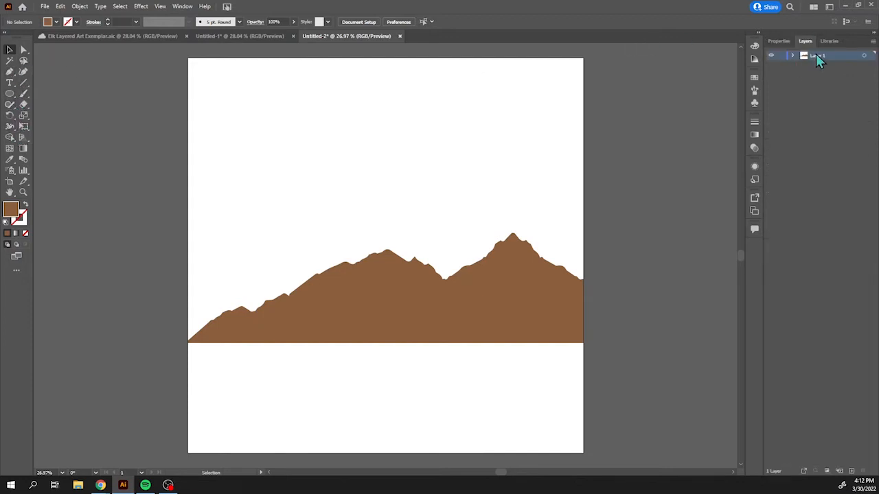
{"action": "type", "text": "Mountain 1"}
{"action": "key", "text": "Return"}
{"action": "left_click", "coordinate": [26, 88]}
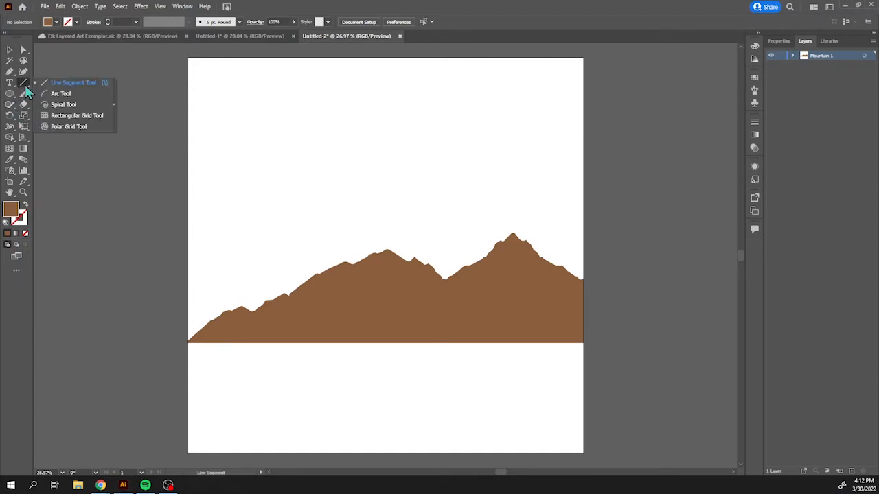
{"action": "left_click", "coordinate": [32, 74]}
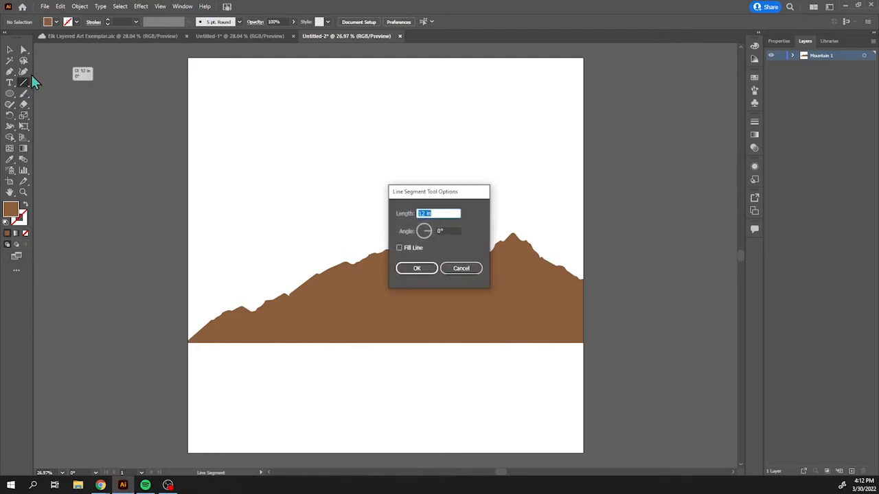
{"action": "left_click", "coordinate": [467, 268]}
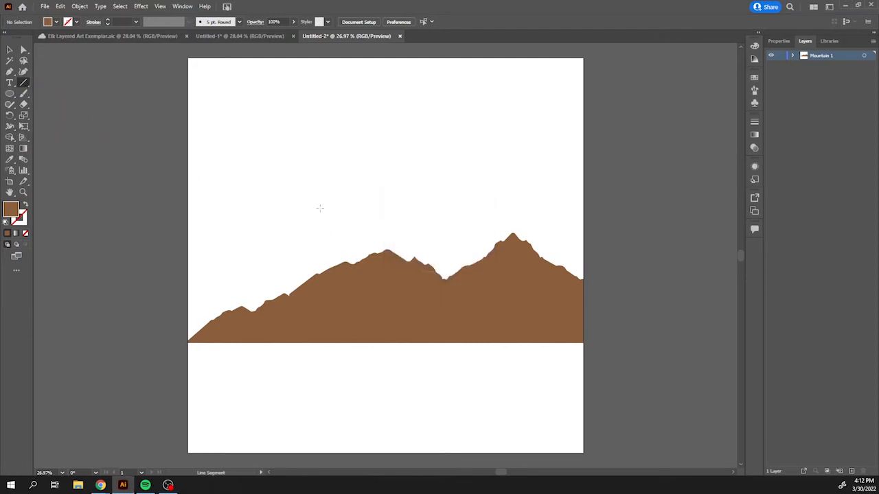
Draw a rectangle with the Rectangle Tool covering the whole artboard, about 12 in square.
{"action": "left_click", "coordinate": [11, 96]}
{"action": "left_click", "coordinate": [11, 96]}
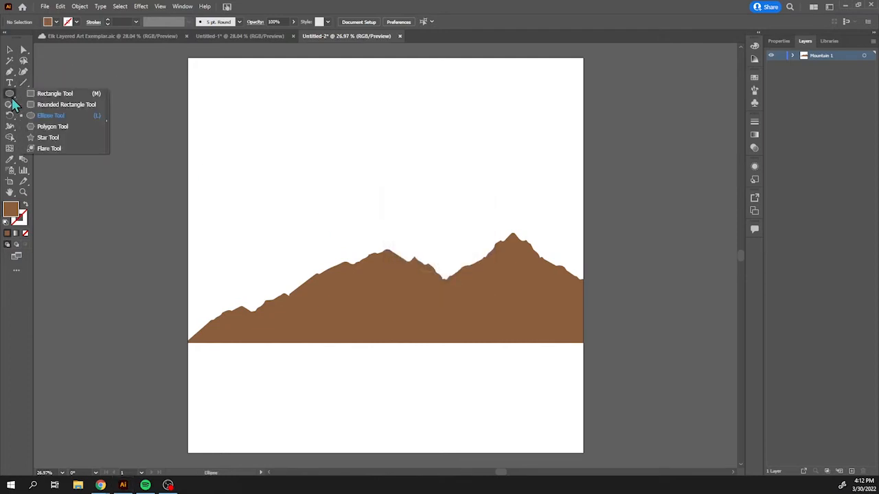
{"action": "left_click", "coordinate": [51, 94]}
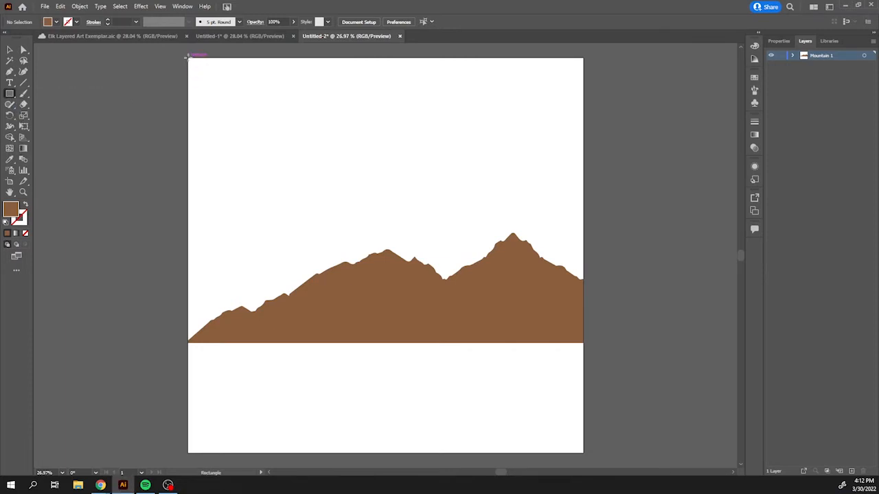
{"action": "left_click_drag", "start_coordinate": [188, 58], "coordinate": [581, 453]}
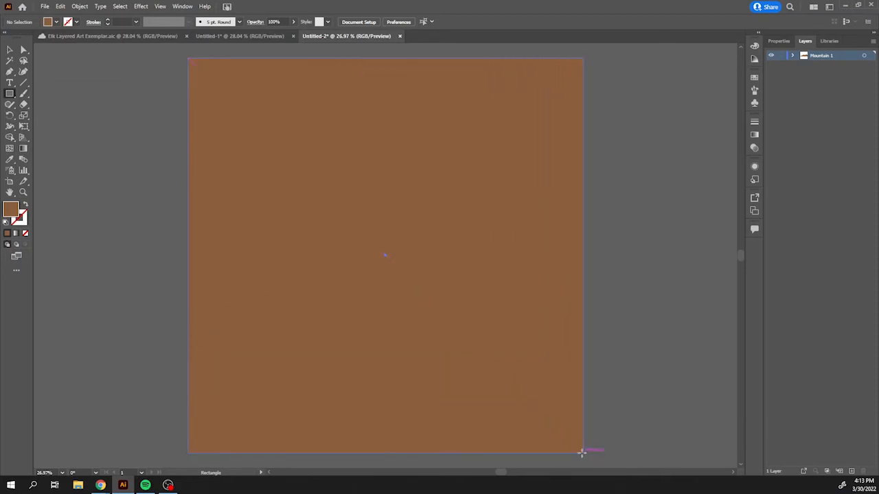
{"action": "left_click", "coordinate": [778, 42]}
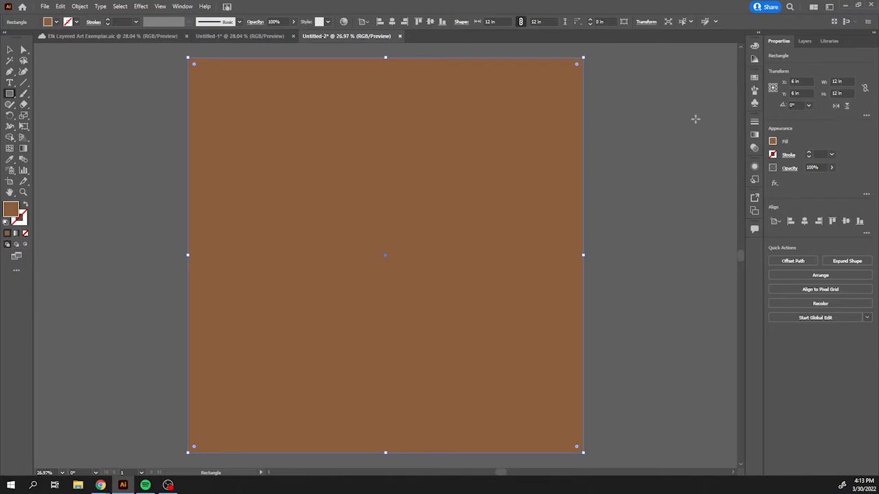
Create a rectangle of exactly 11.5 in by 11.5 in with the Rectangle Tool.
{"action": "left_click", "coordinate": [204, 73]}
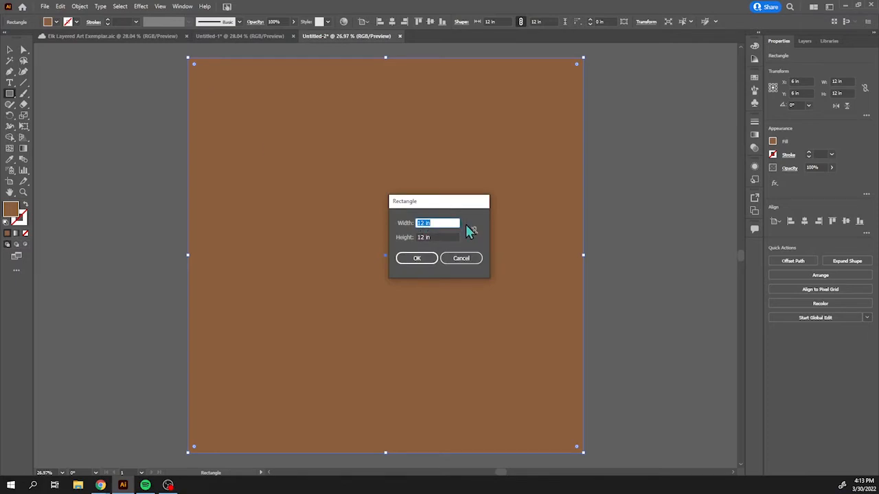
{"action": "type", "text": "11.5"}
{"action": "key", "text": "Tab"}
{"action": "type", "text": "11.5"}
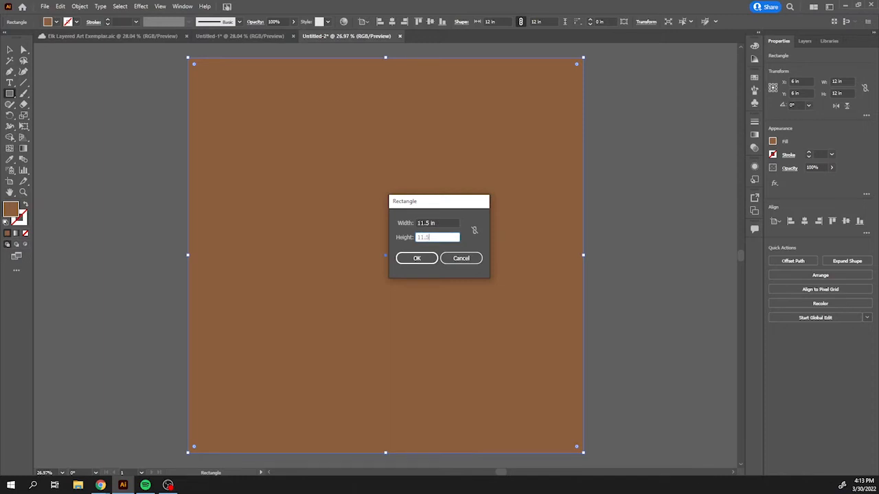
{"action": "left_click", "coordinate": [417, 259]}
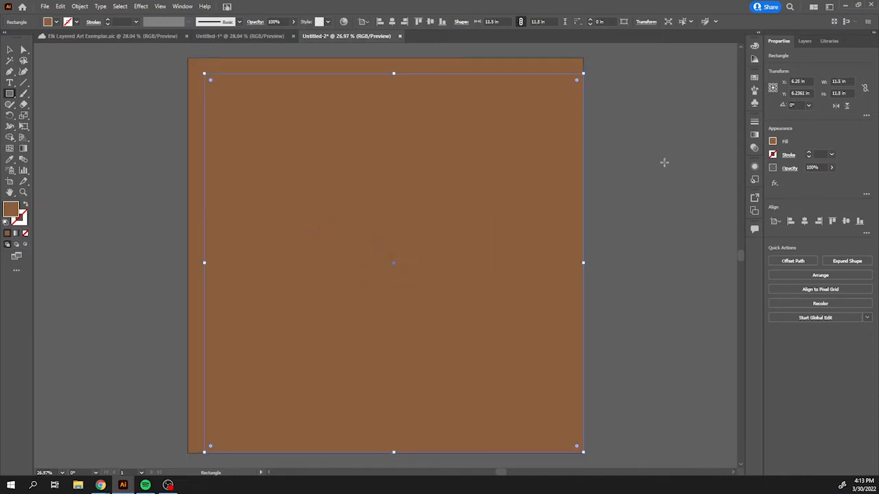
Position the 11.5 in square at X 6 in and Y 6 in to center it on the artboard.
{"action": "left_click", "coordinate": [801, 82]}
{"action": "type", "text": "0in"}
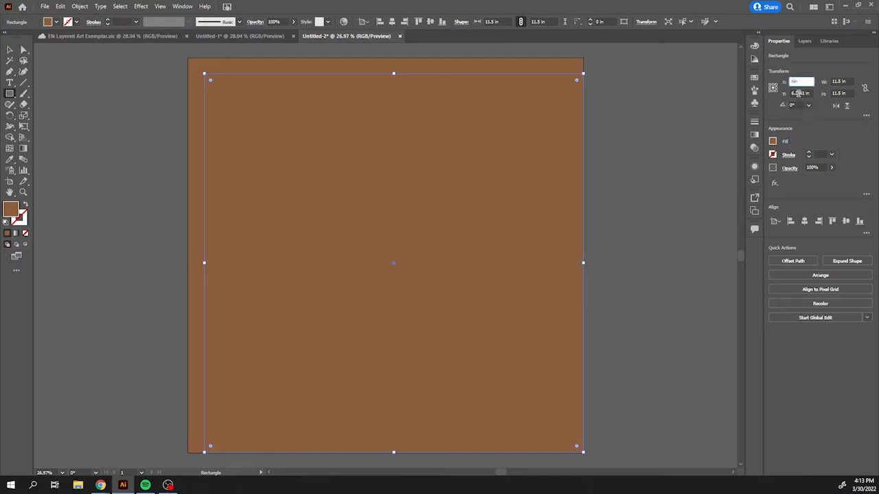
{"action": "key", "text": "Tab"}
{"action": "type", "text": "6in"}
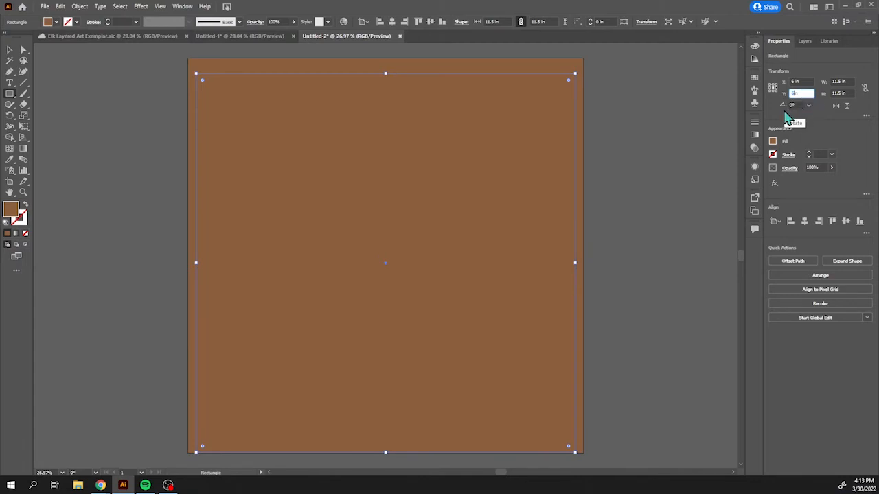
{"action": "key", "text": "Return"}
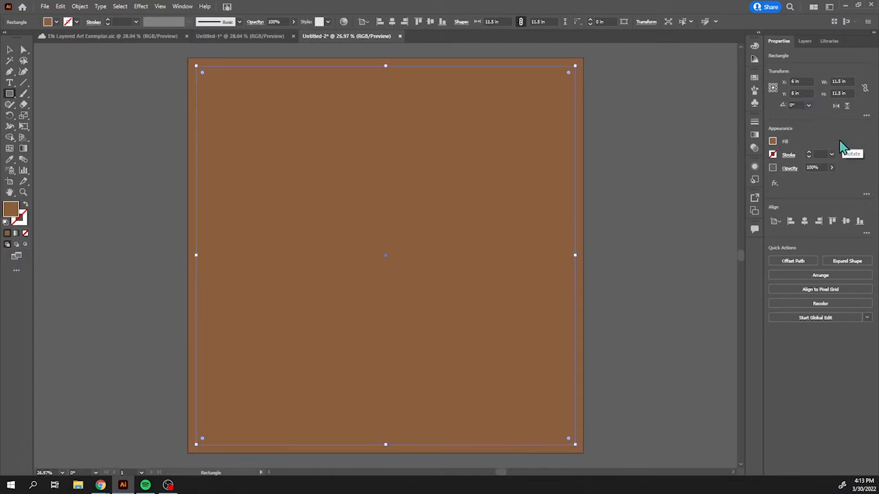
Divide the overlapping 12 in and 11.5 in squares into separate pieces with the Shape Builder Tool.
{"action": "left_click", "coordinate": [10, 50]}
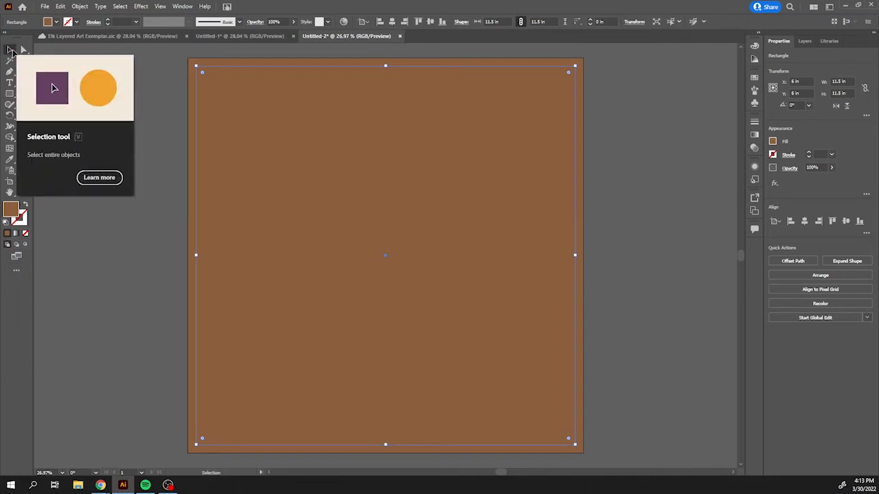
{"action": "left_click", "coordinate": [144, 140]}
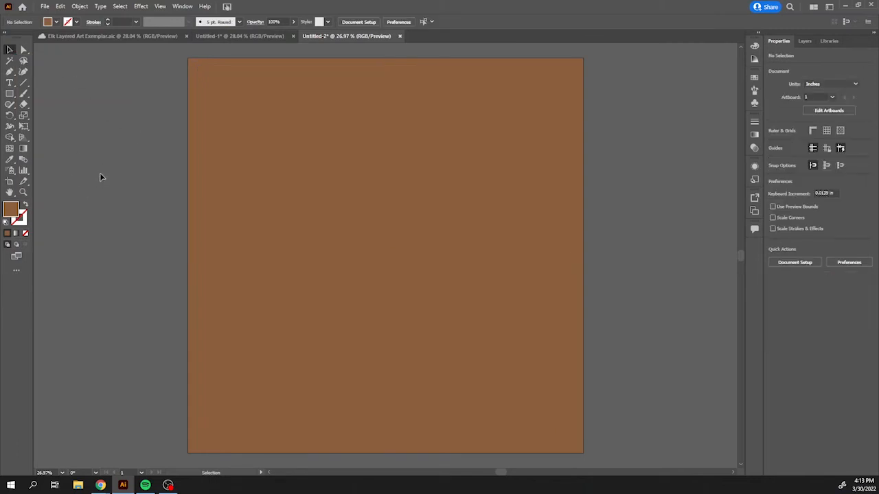
{"action": "left_click", "coordinate": [272, 263]}
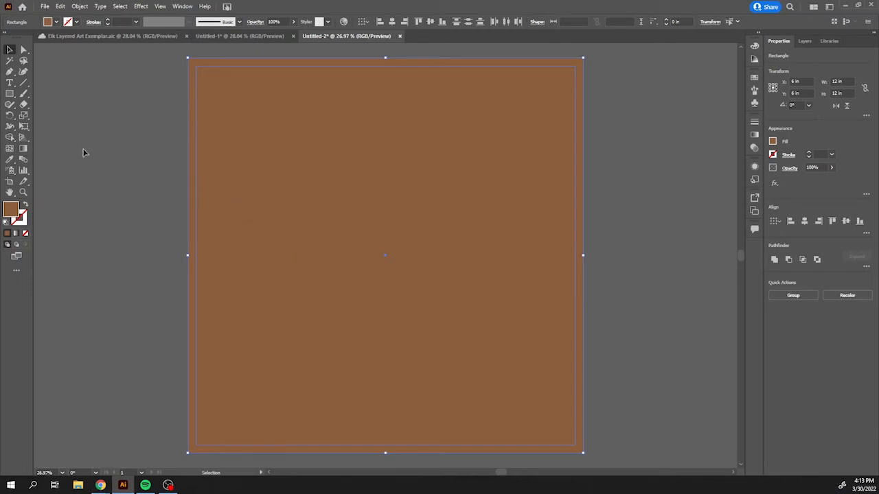
{"action": "left_click", "coordinate": [10, 138]}
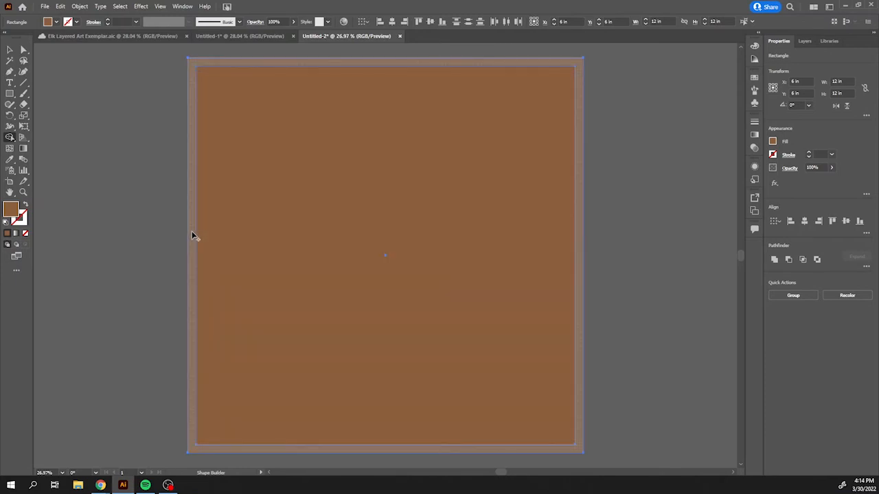
{"action": "left_click_drag", "start_coordinate": [193, 235], "coordinate": [193, 317]}
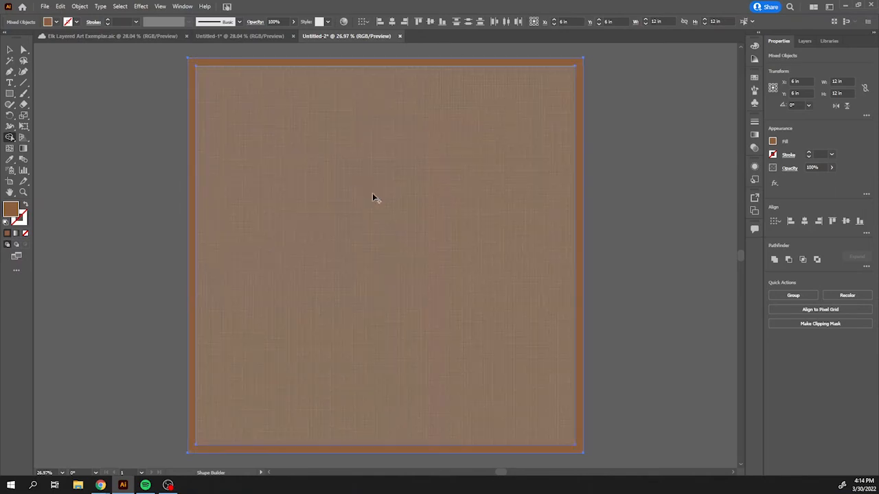
{"action": "left_click_drag", "start_coordinate": [379, 183], "coordinate": [380, 201]}
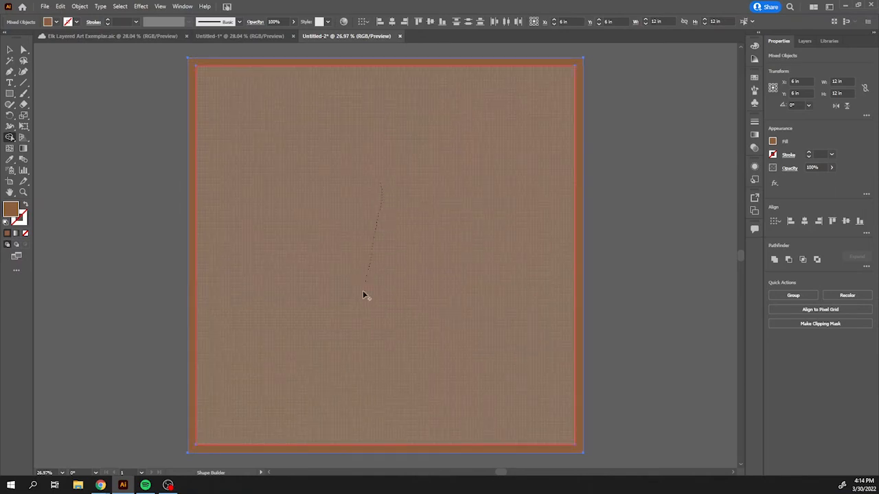
{"action": "left_click_drag", "start_coordinate": [364, 295], "coordinate": [352, 343]}
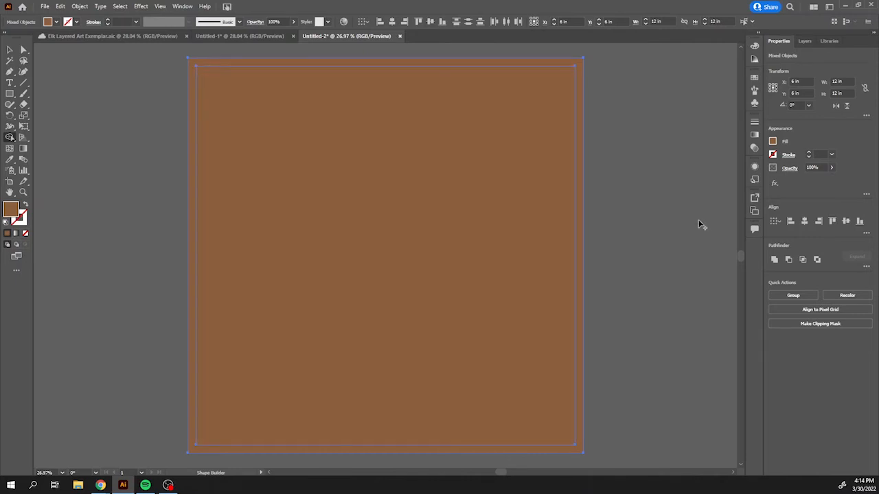
Delete the inner square piece, leaving a brown border frame around the artboard.
{"action": "key", "text": "v"}
{"action": "left_click", "coordinate": [667, 224]}
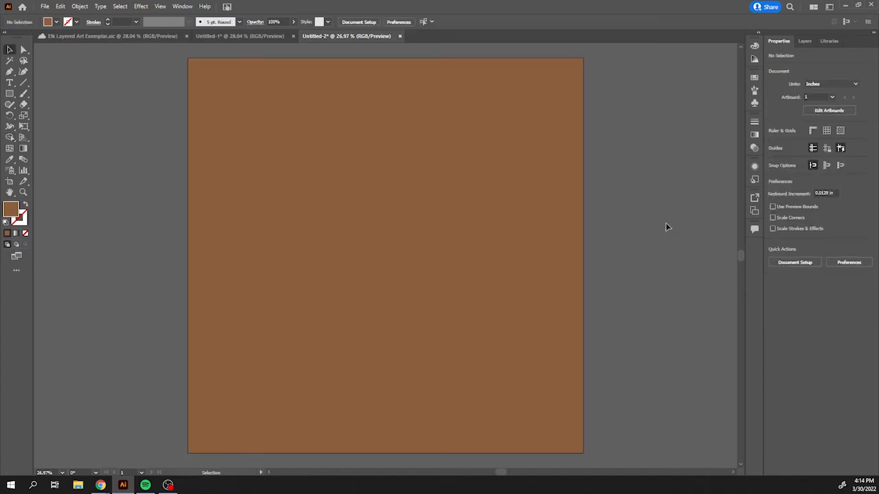
{"action": "left_click", "coordinate": [519, 264]}
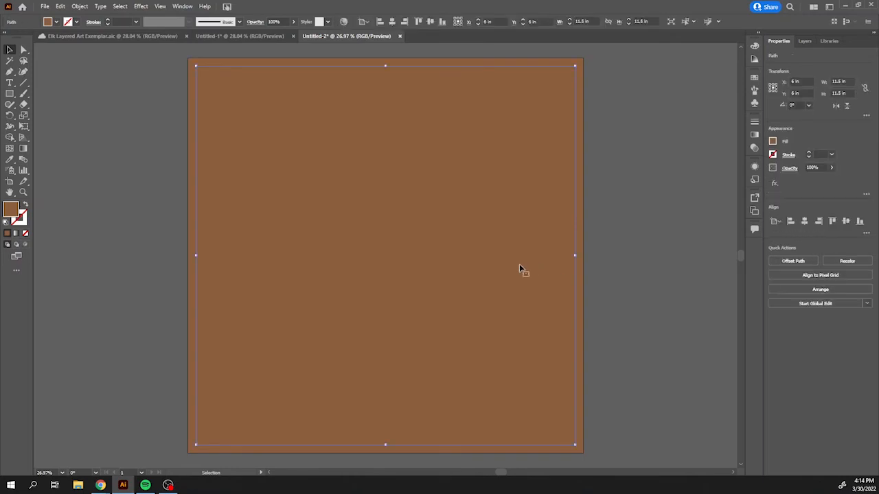
{"action": "key", "text": "Delete"}
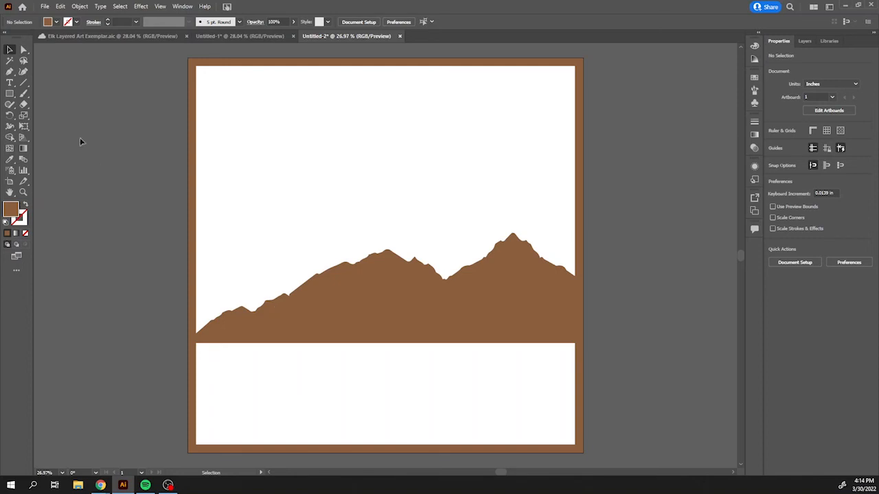
Draw a rectangle about 11.6 in wide and 3.25 in tall covering the artboard area below the mountain.
{"action": "left_click", "coordinate": [9, 94]}
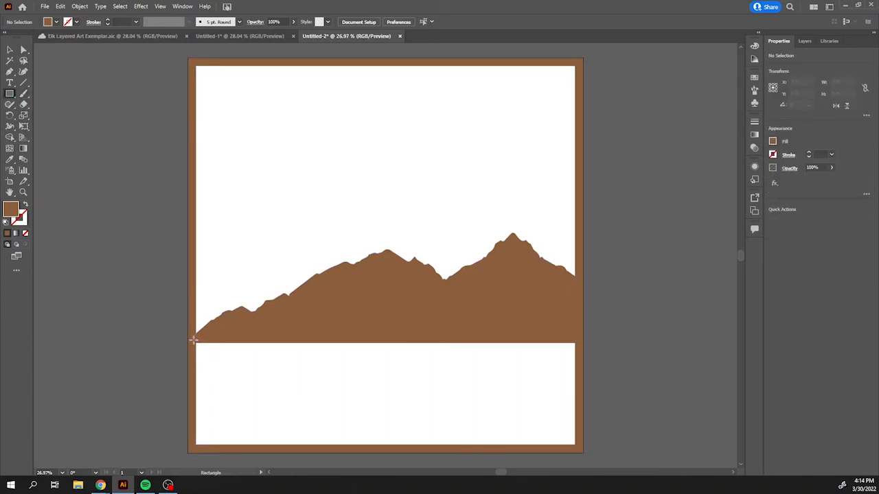
{"action": "left_click_drag", "start_coordinate": [194, 339], "coordinate": [576, 447]}
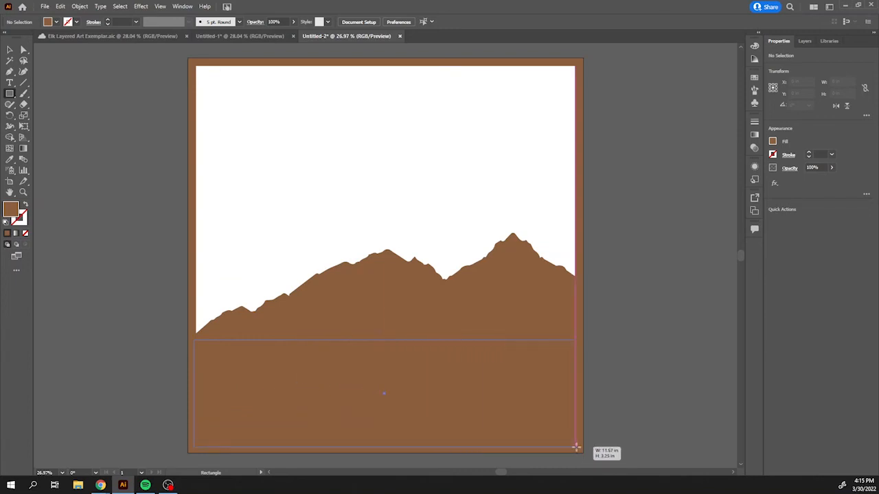
{"action": "left_click_drag", "start_coordinate": [576, 447], "coordinate": [576, 447]}
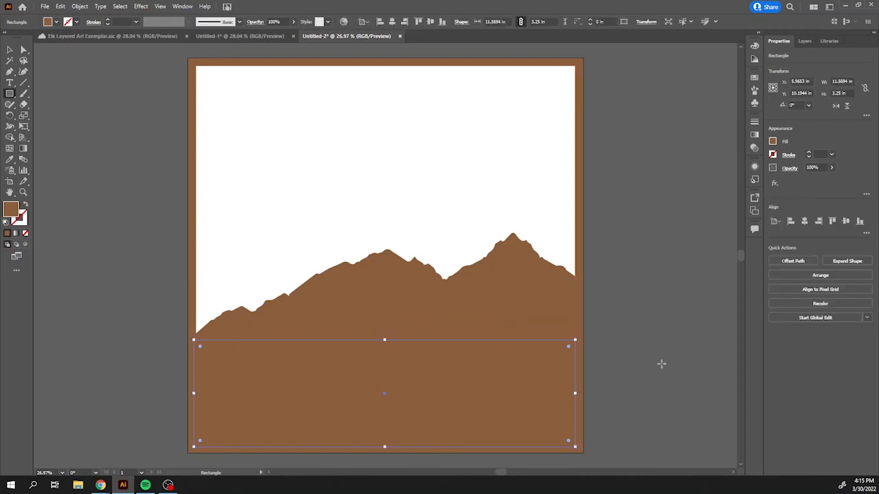
{"action": "key", "text": "v"}
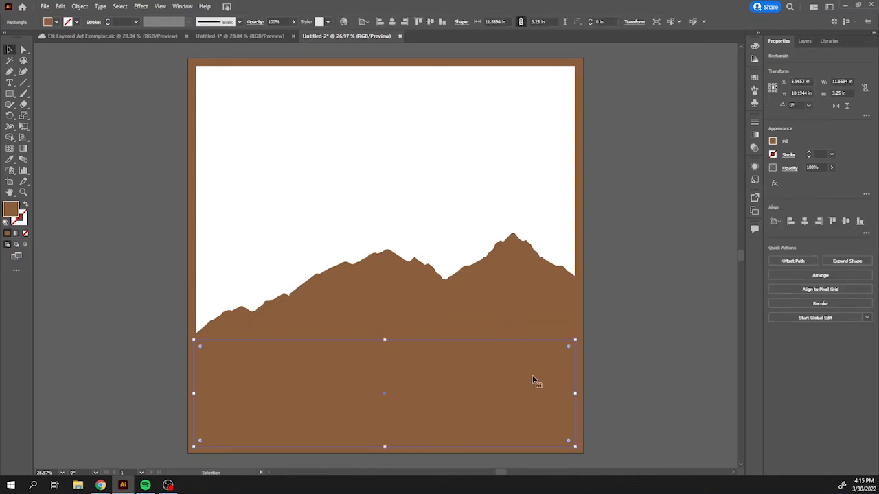
{"action": "left_click", "coordinate": [639, 344]}
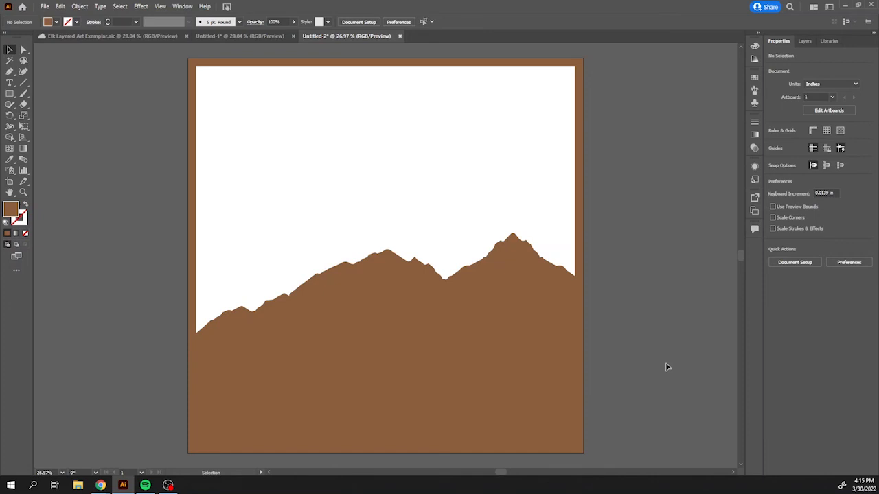
{"action": "left_click", "coordinate": [355, 318]}
{"action": "left_click", "coordinate": [456, 380]}
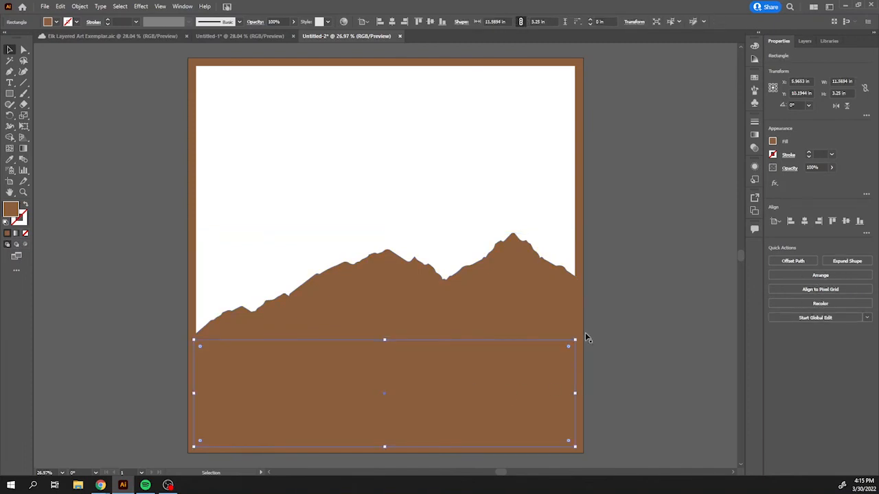
{"action": "left_click", "coordinate": [584, 298]}
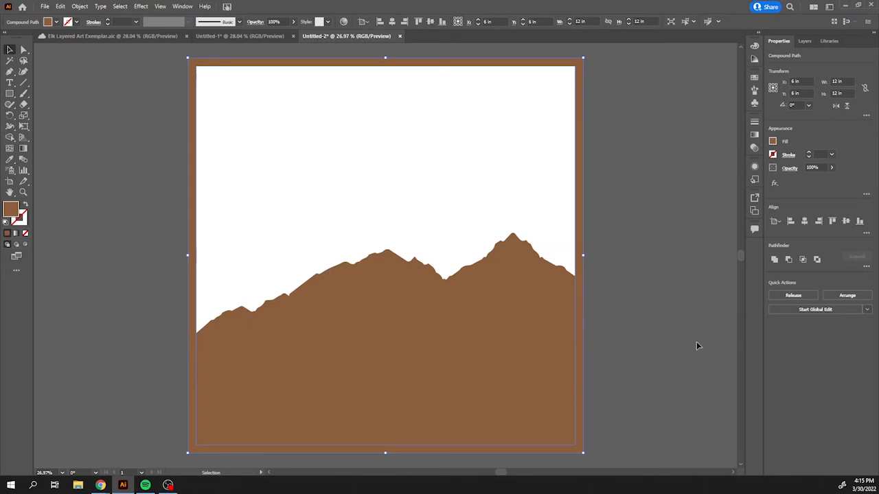
{"action": "left_click", "coordinate": [690, 350]}
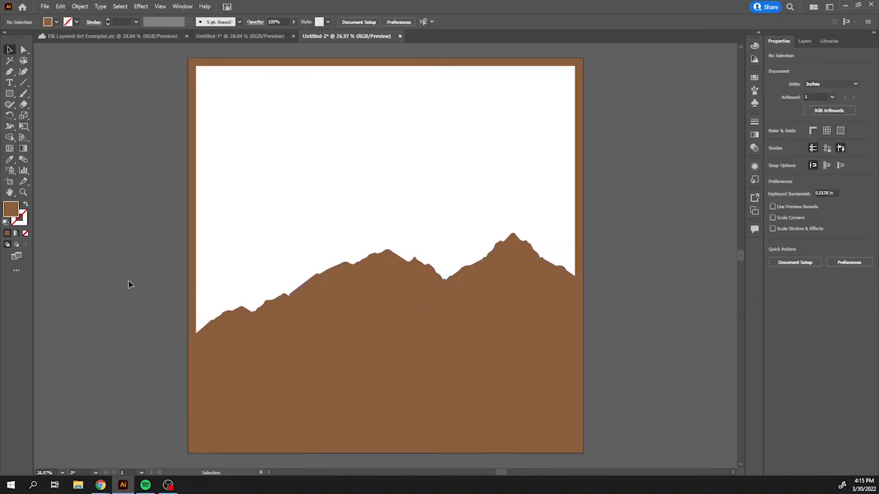
{"action": "key", "text": "shift+m"}
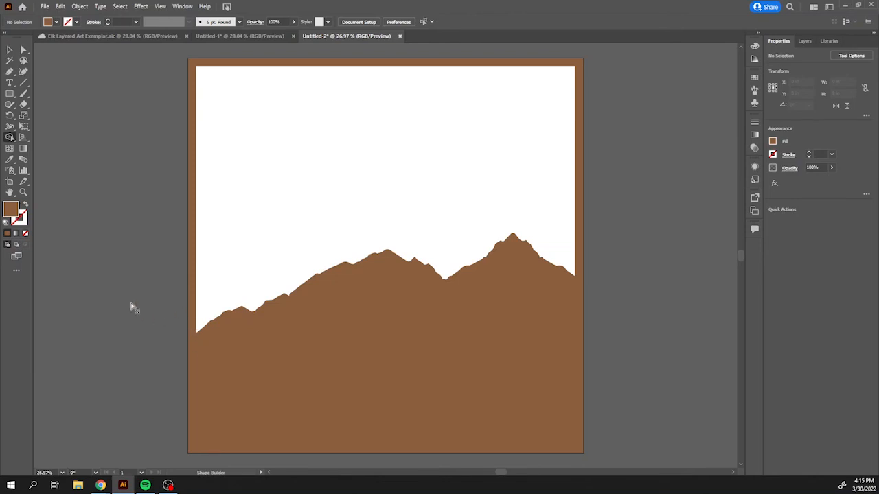
{"action": "key", "text": "v"}
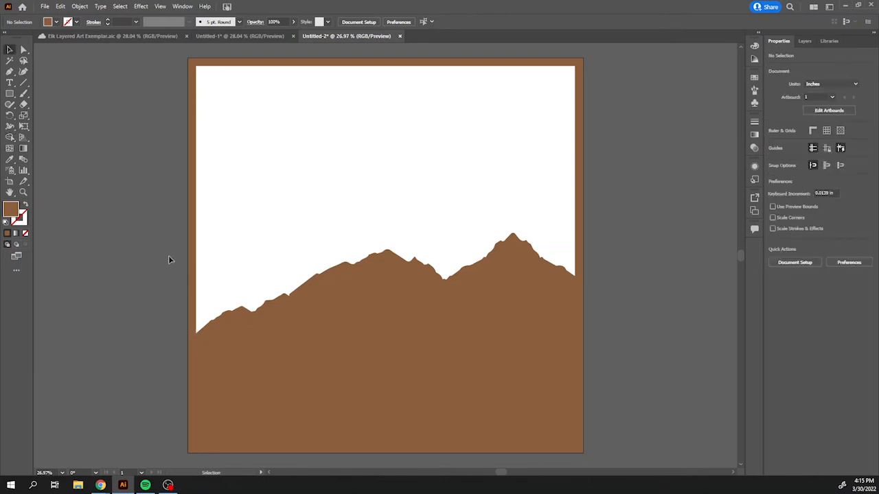
Select everything and merge the mountain, the bottom rectangle and the border frame into one shape with the Shape Builder Tool.
{"action": "scroll", "coordinate": [506, 431], "scroll_direction": "down", "scroll_amount": 2}
{"action": "key", "text": "ctrl+a"}
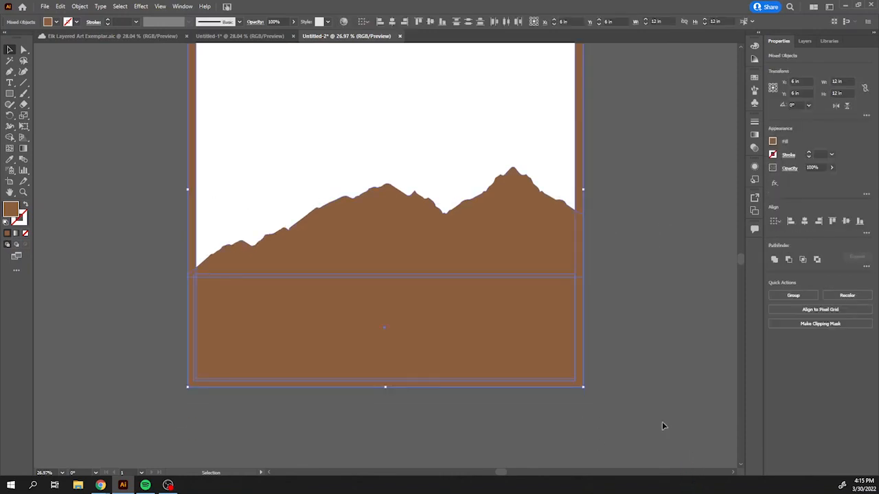
{"action": "scroll", "coordinate": [690, 372], "scroll_direction": "up", "scroll_amount": 1}
{"action": "scroll", "coordinate": [696, 373], "scroll_direction": "up", "scroll_amount": 1}
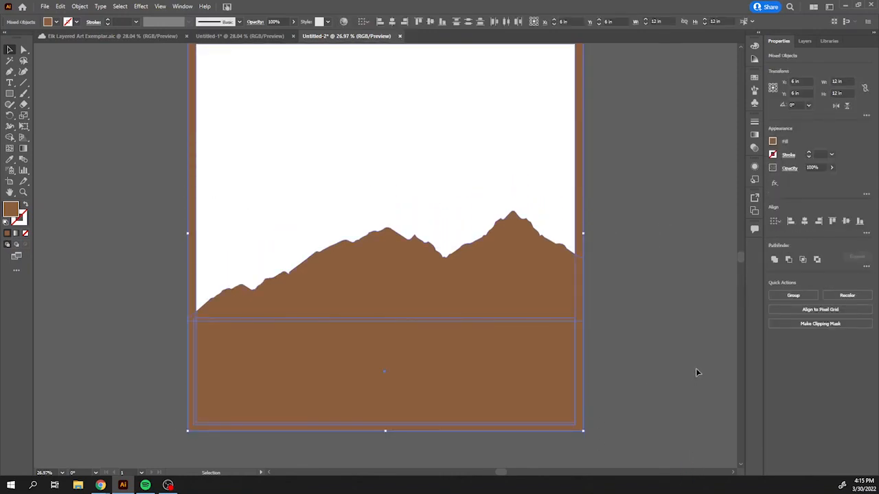
{"action": "key", "text": "shift+m"}
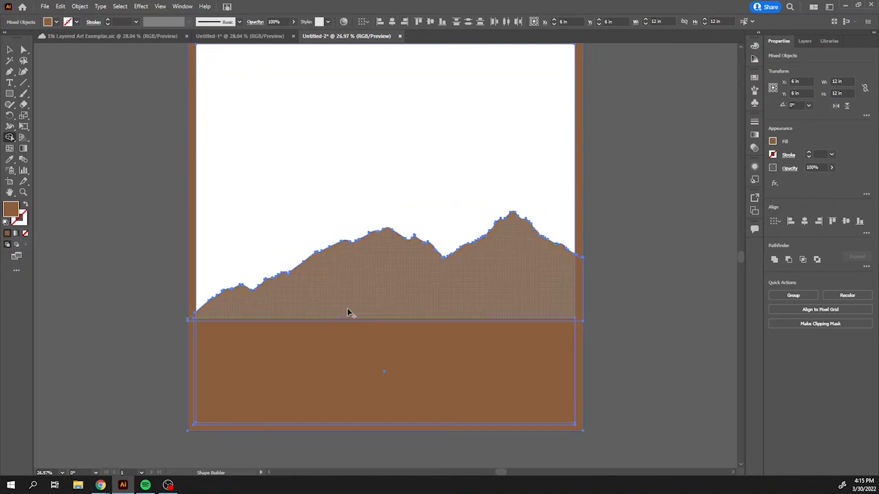
{"action": "mouse_move", "coordinate": [348, 304]}
{"action": "left_mouse_down"}
{"action": "mouse_move", "coordinate": [374, 342]}
{"action": "mouse_move", "coordinate": [433, 370]}
{"action": "left_mouse_up"}
{"action": "mouse_move", "coordinate": [542, 372]}
{"action": "left_mouse_down"}
{"action": "mouse_move", "coordinate": [573, 360]}
{"action": "mouse_move", "coordinate": [578, 320]}
{"action": "left_mouse_up"}
{"action": "mouse_move", "coordinate": [218, 352]}
{"action": "left_mouse_down"}
{"action": "mouse_move", "coordinate": [185, 316]}
{"action": "mouse_move", "coordinate": [193, 302]}
{"action": "left_mouse_up"}
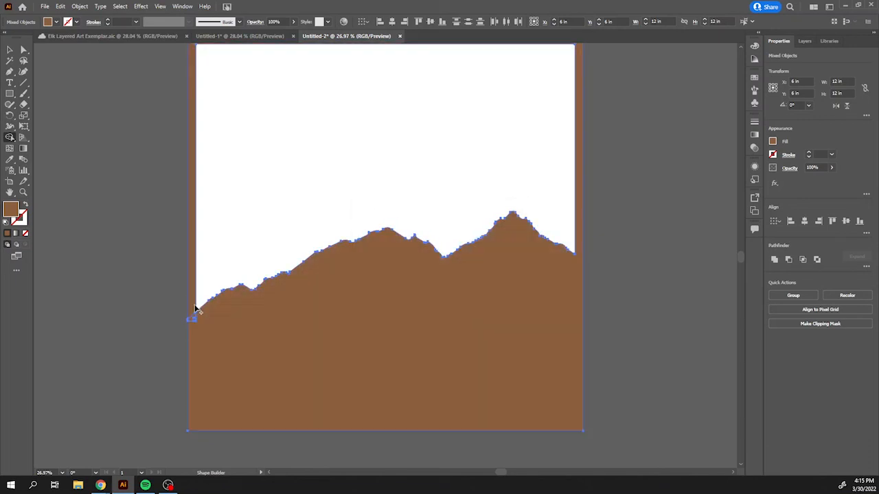
{"action": "left_click_drag", "start_coordinate": [191, 342], "coordinate": [196, 316]}
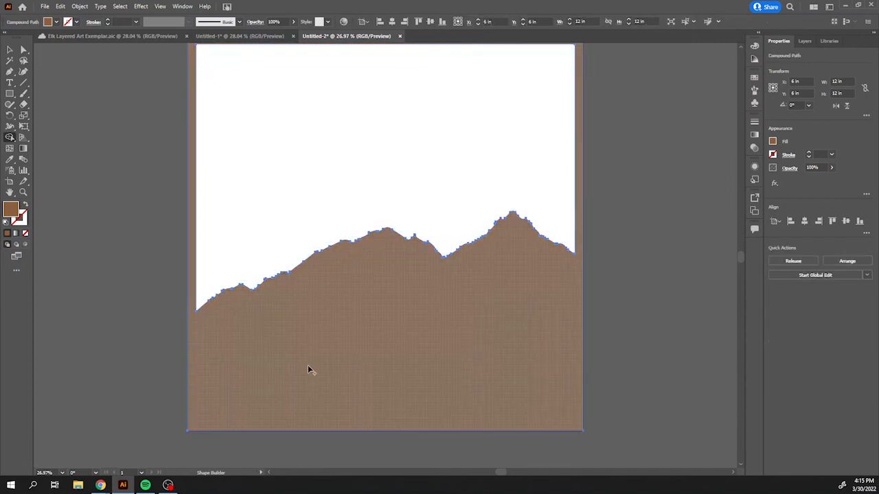
Shift the merged shape slightly downward, about 0.06 in, and deselect it.
{"action": "scroll", "coordinate": [478, 365], "scroll_direction": "up", "scroll_amount": 3}
{"action": "scroll", "coordinate": [495, 372], "scroll_direction": "down", "scroll_amount": 2}
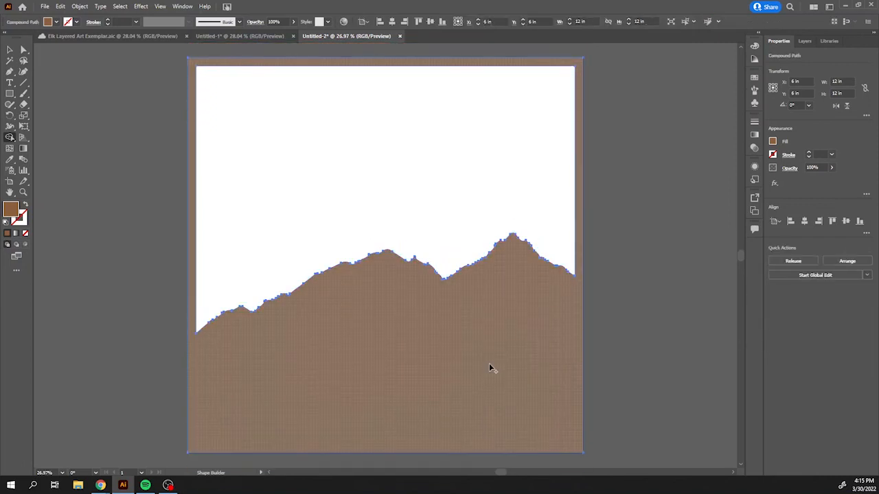
{"action": "key", "text": "v"}
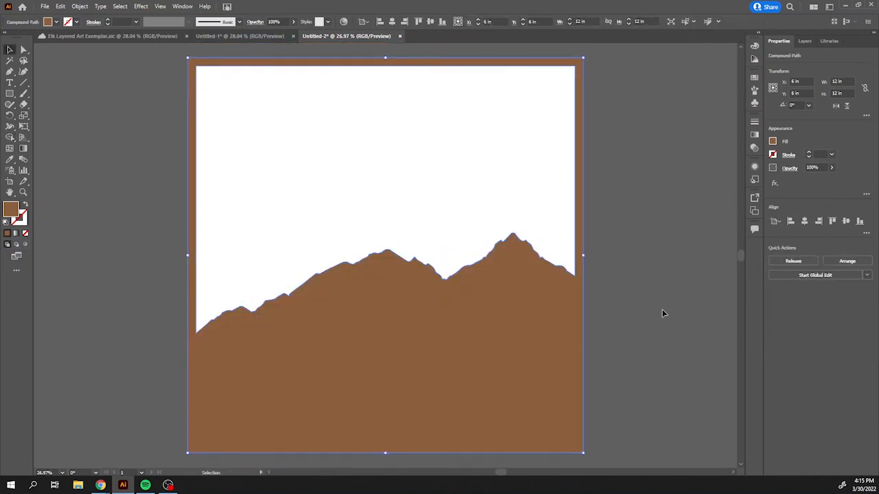
{"action": "left_click_drag", "start_coordinate": [439, 340], "coordinate": [439, 342]}
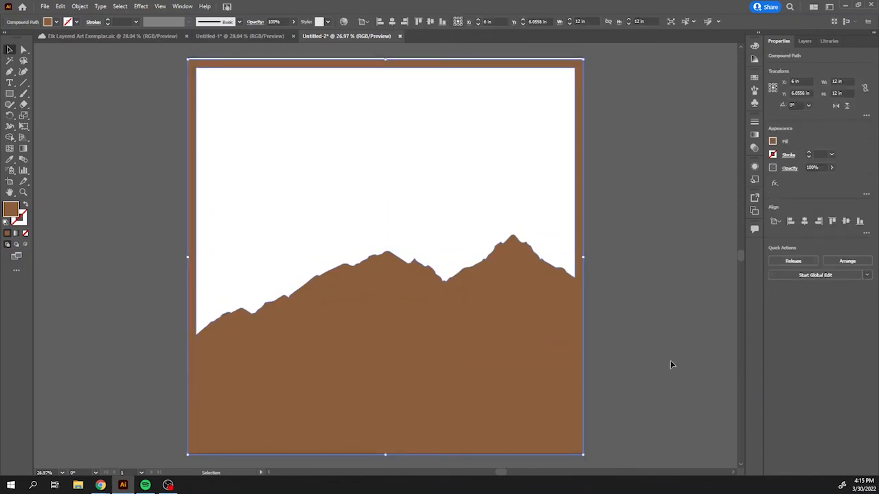
{"action": "left_click", "coordinate": [683, 236]}
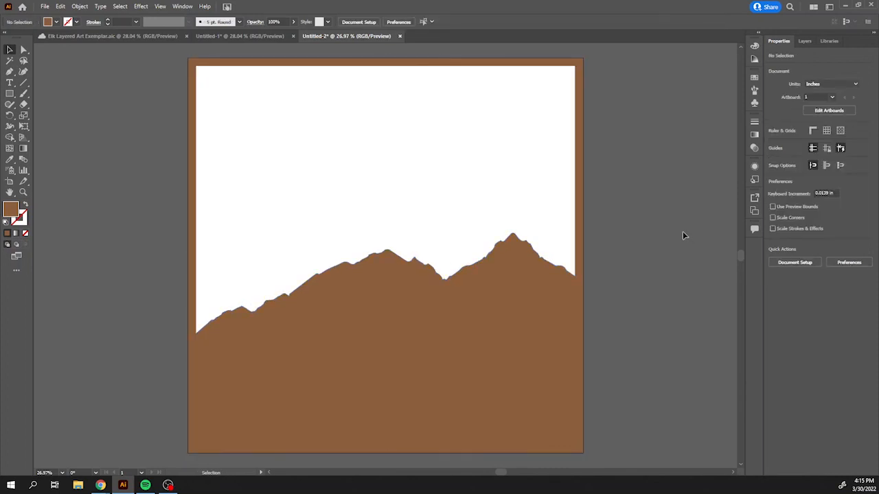
Select the merged shape and set its fill to none.
{"action": "left_click", "coordinate": [501, 321]}
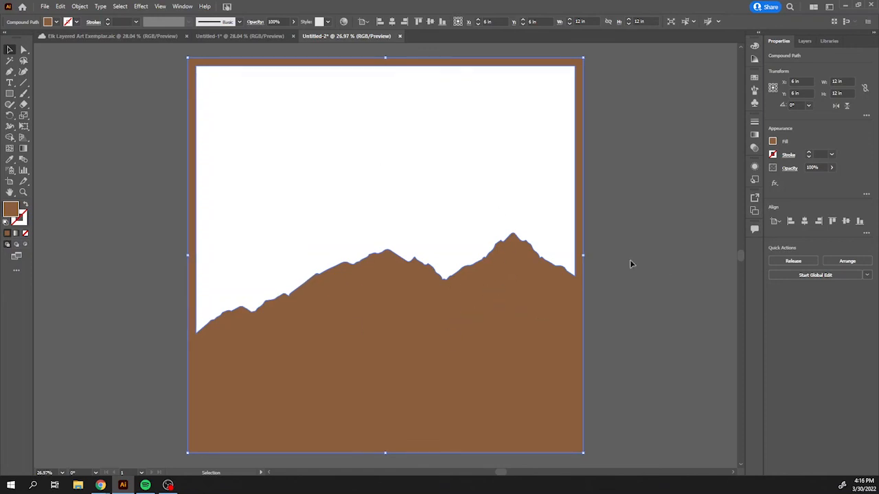
{"action": "left_click", "coordinate": [772, 142]}
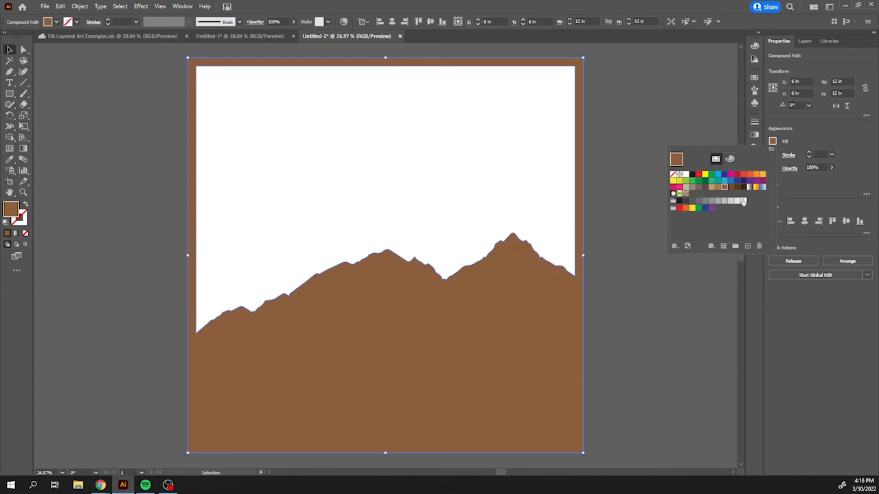
{"action": "left_click", "coordinate": [676, 175]}
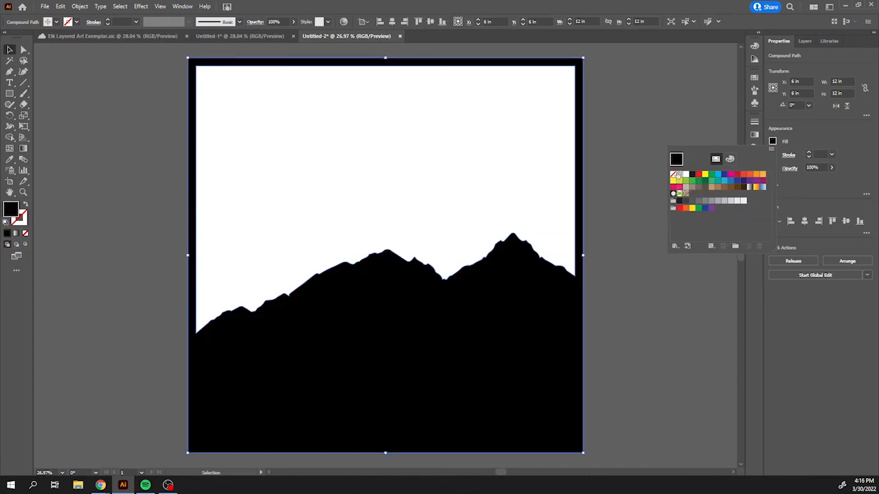
{"action": "left_click", "coordinate": [673, 175]}
{"action": "left_click", "coordinate": [790, 151]}
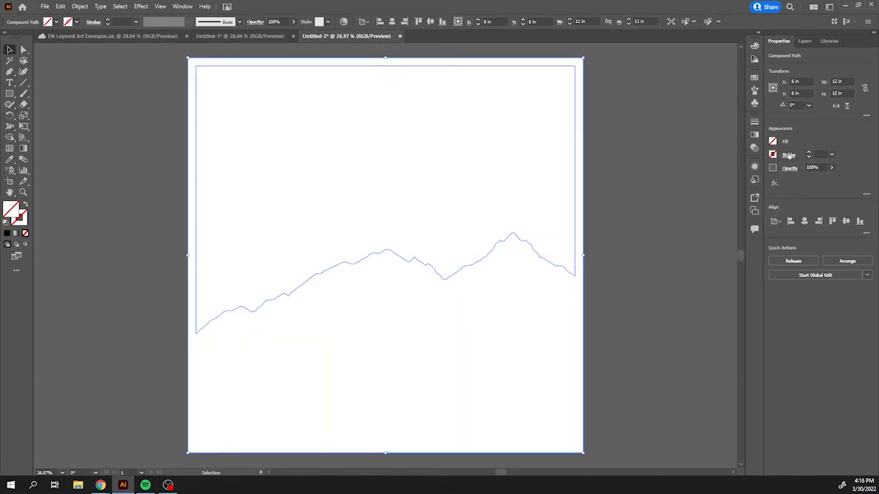
Give the shape a black stroke with a weight of 0.001 in, then deselect it.
{"action": "left_click", "coordinate": [788, 155]}
{"action": "left_click", "coordinate": [773, 155]}
{"action": "left_click", "coordinate": [773, 155]}
{"action": "left_click", "coordinate": [691, 188]}
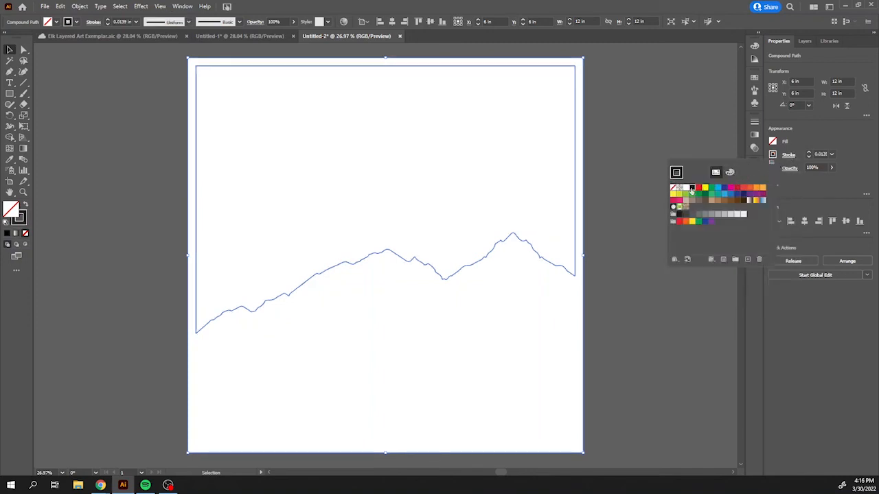
{"action": "left_click", "coordinate": [818, 153]}
{"action": "left_click", "coordinate": [818, 153]}
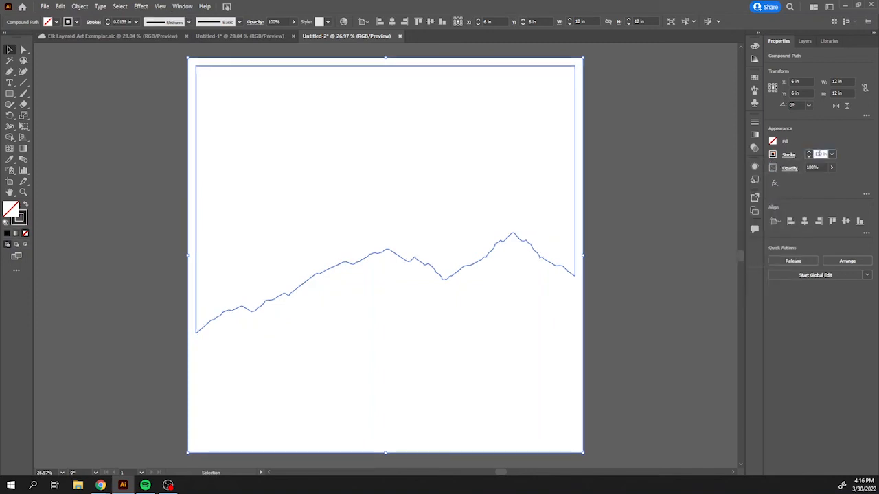
{"action": "key", "text": "BackSpace"}
{"action": "type", "text": ".001"}
{"action": "key", "text": "Return"}
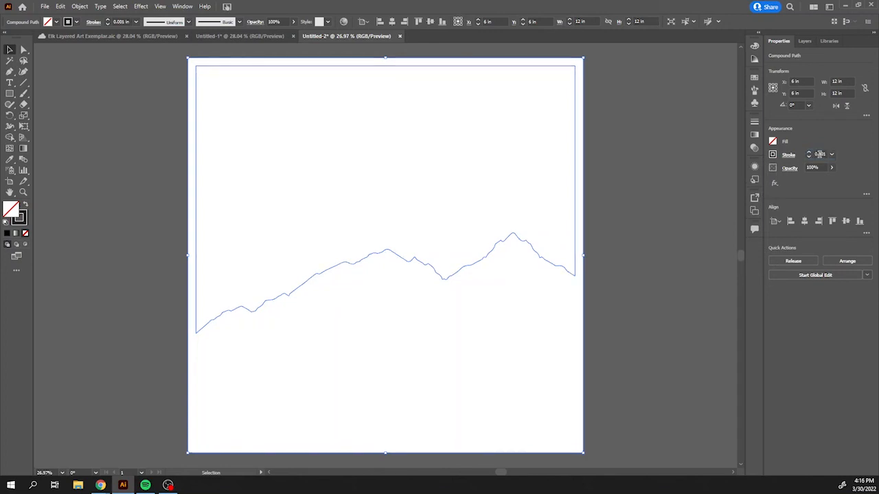
{"action": "left_click", "coordinate": [690, 217]}
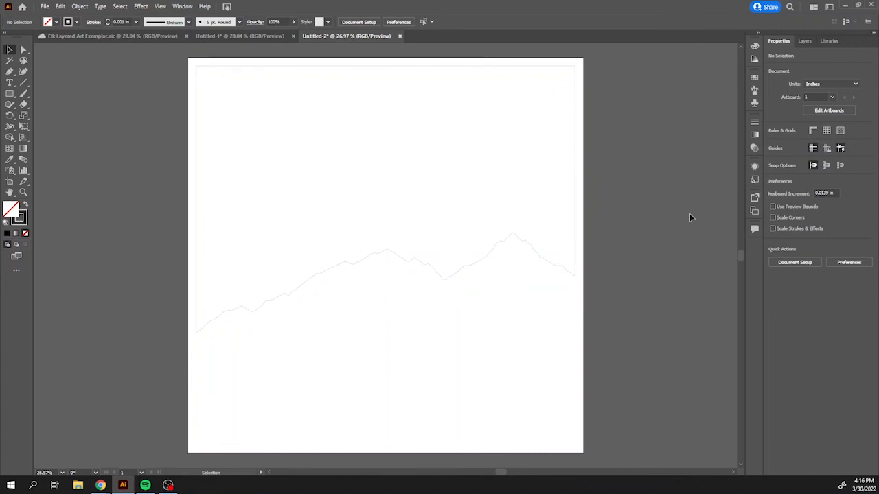